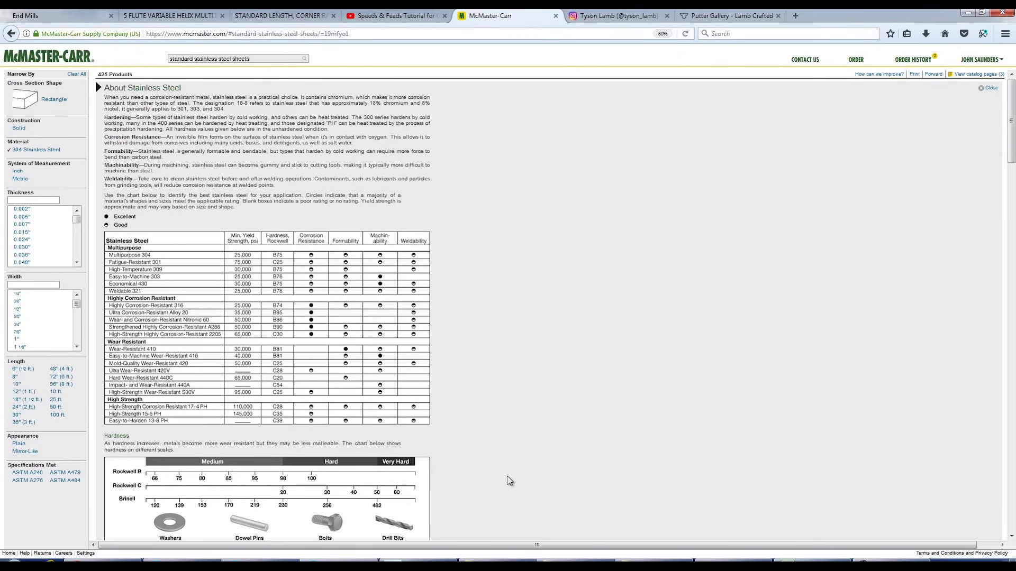
Step: Show and then clear the 2D Adaptive3 roughing toolpath, then move to the Stainless Steel Drilling S&F v7 document
left_click(430, 561)
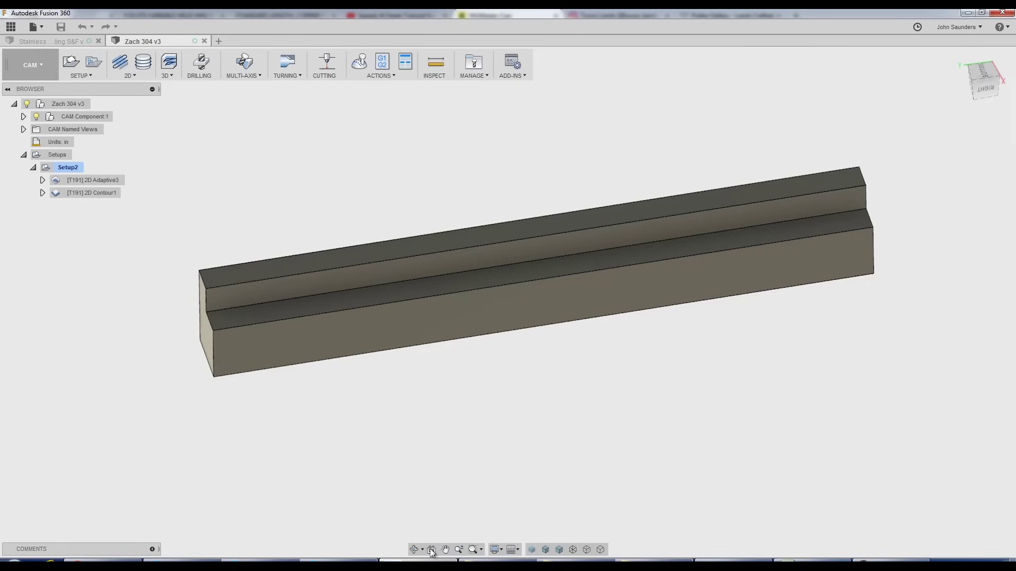
left_click(75, 167)
left_click(80, 180)
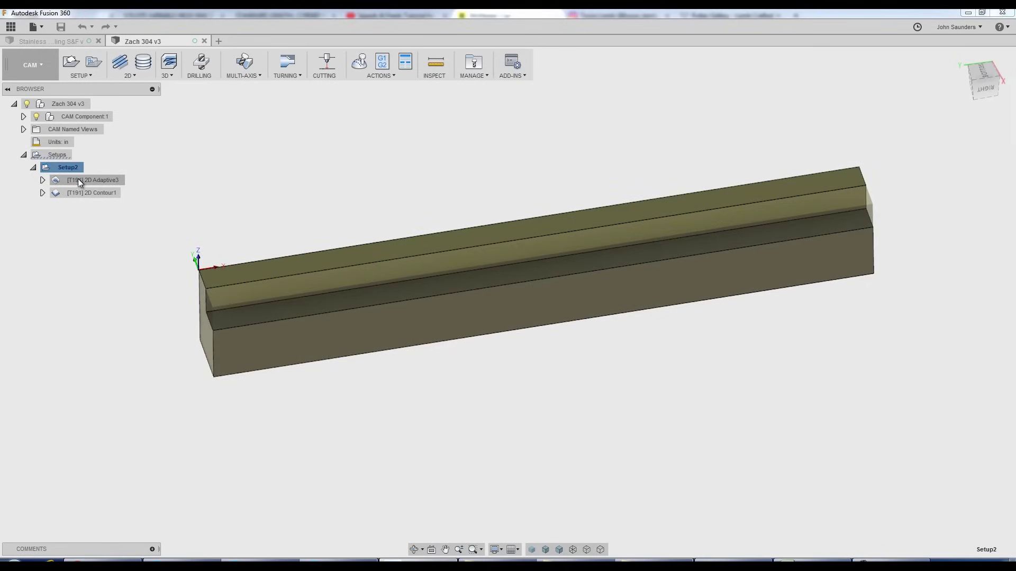
left_click(367, 177)
left_click(39, 41)
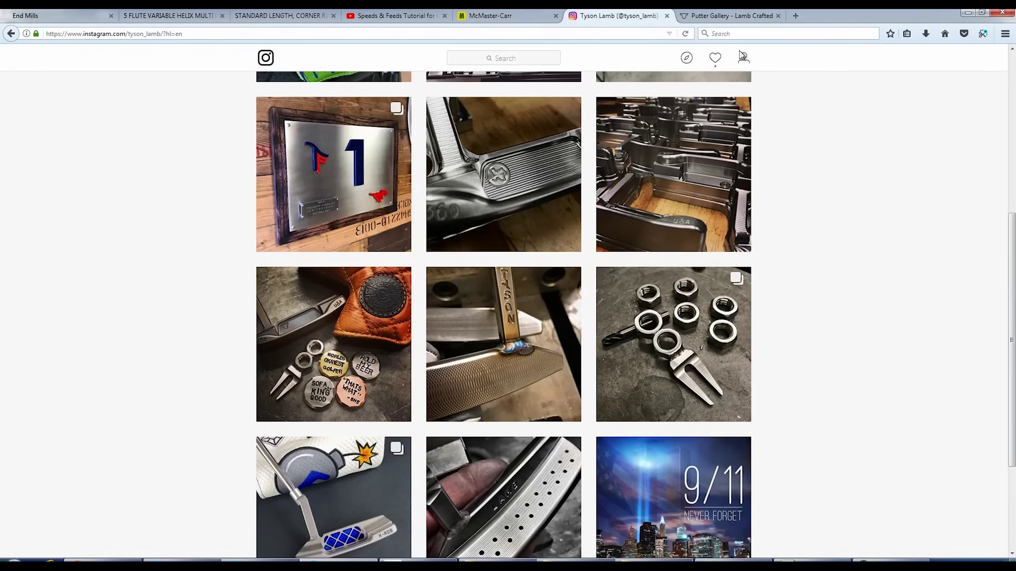
Step: Scroll the Instagram putter photos, then browse the Lamb Crafted Putter Gallery and return to its top
left_click_drag(1011, 240, 1011, 104)
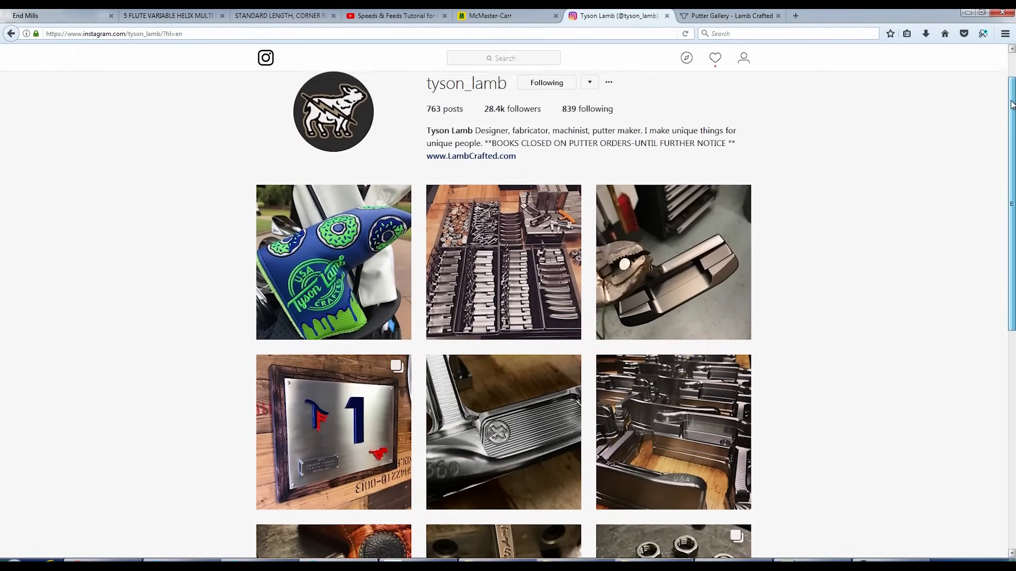
scroll(839, 149, "down", 4)
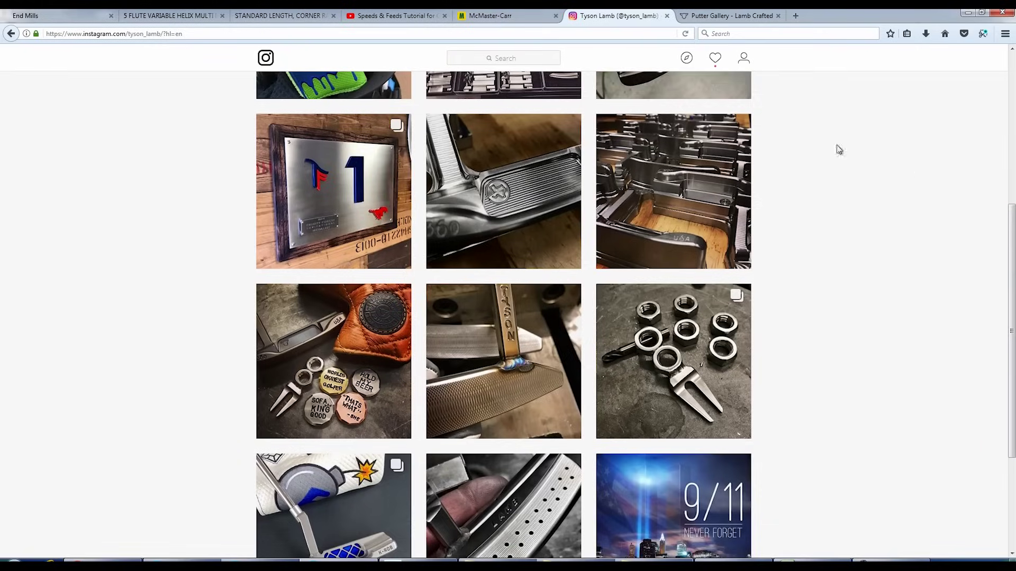
left_click(722, 16)
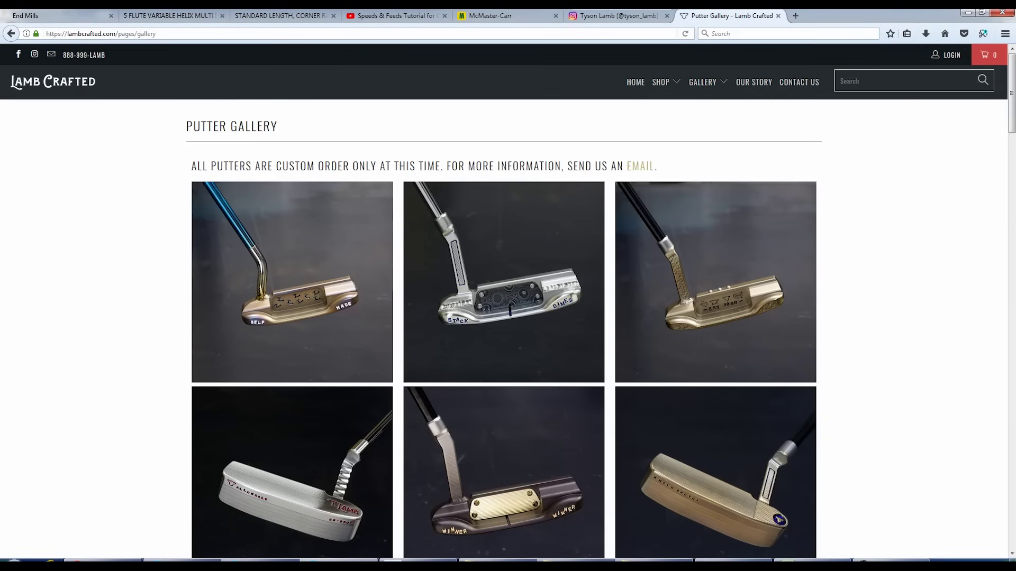
scroll(503, 317, "down", 10)
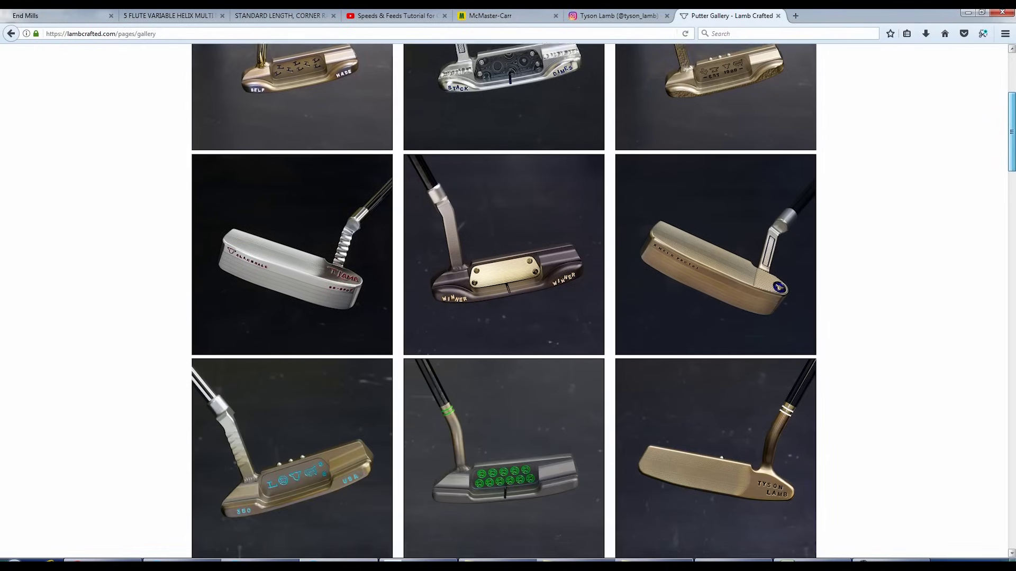
scroll(1012, 238, "down", 6)
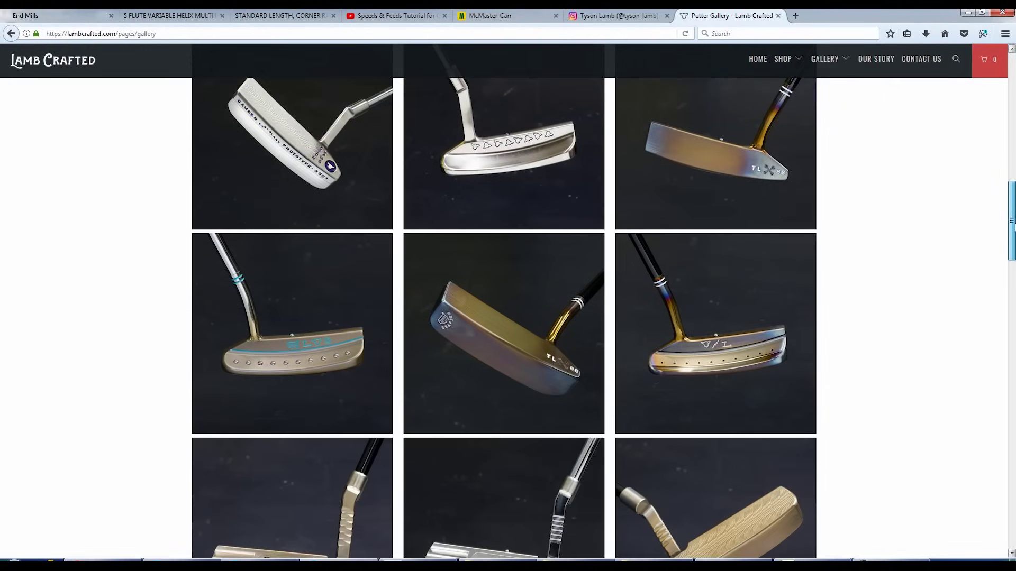
scroll(1012, 238, "down", 3)
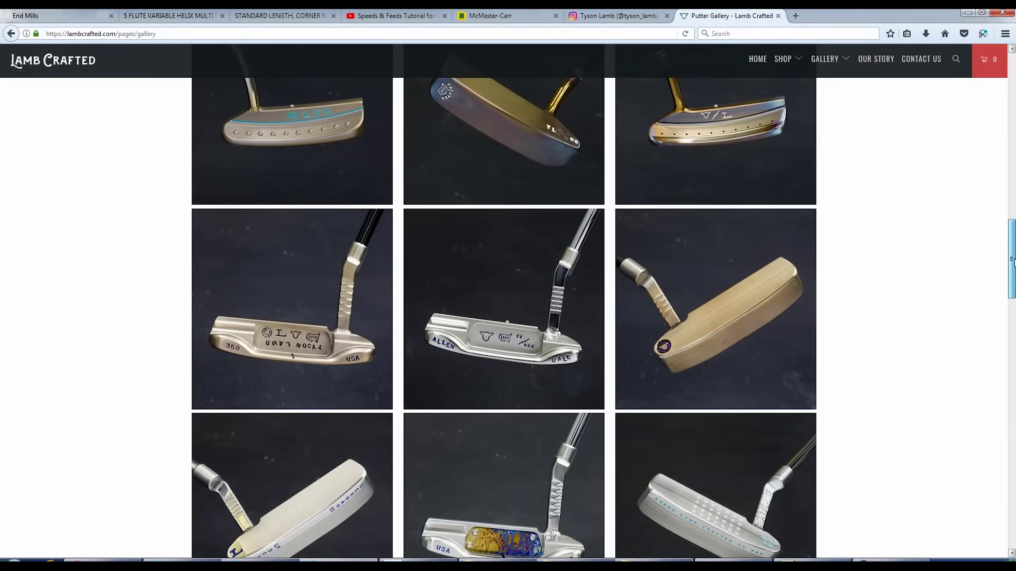
scroll(1012, 275, "up", 20)
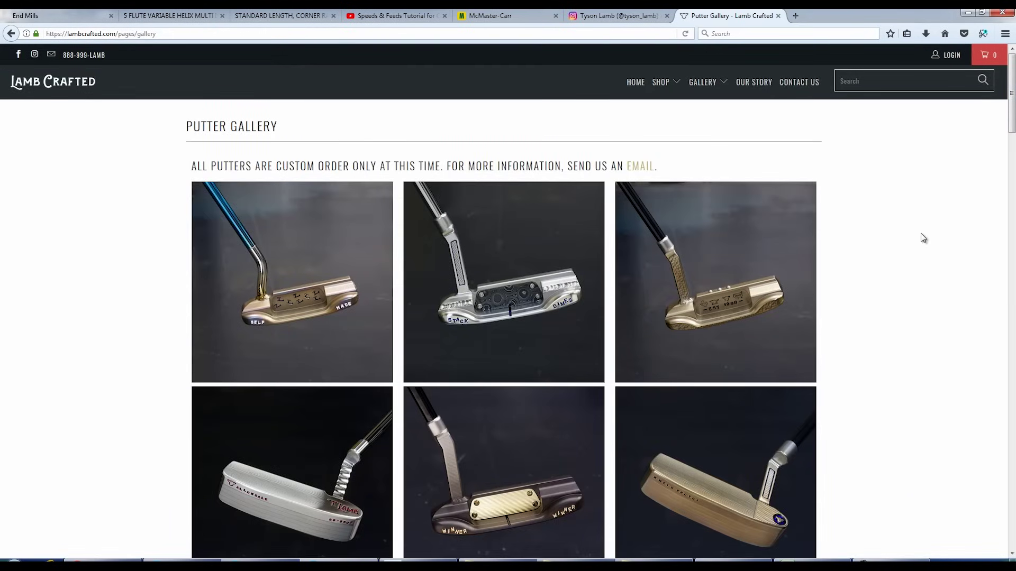
Step: Hide Firefox, bring up the Zach 304 v3 document, then switch to the Lakeshore Carbide end-mill page
left_click(968, 13)
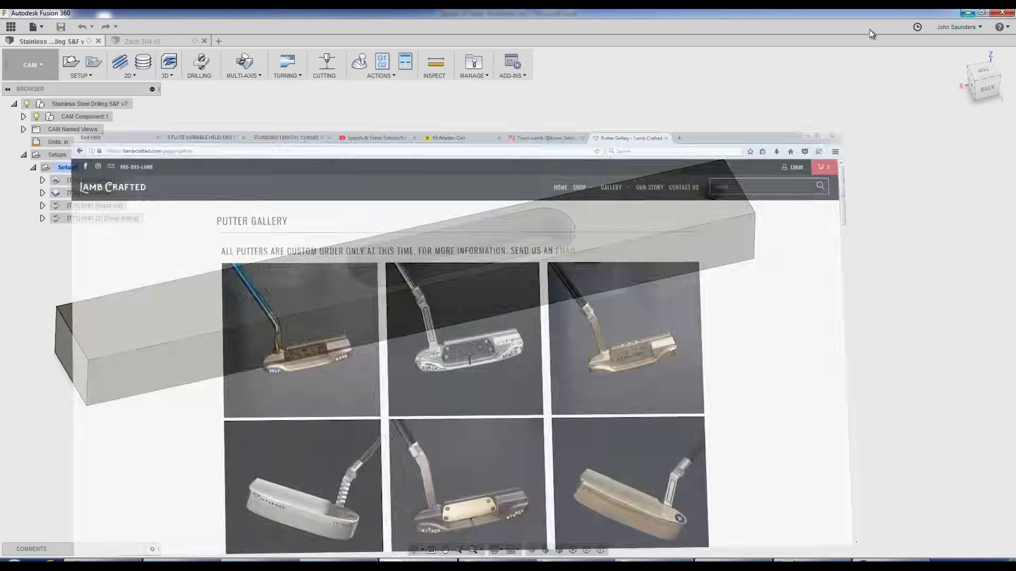
left_click(145, 42)
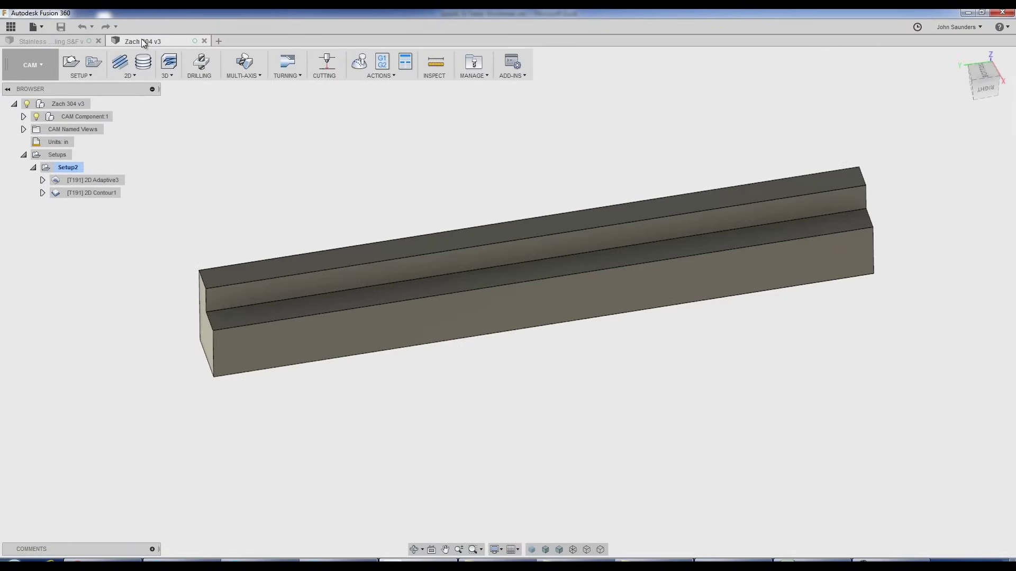
key("alt+Tab")
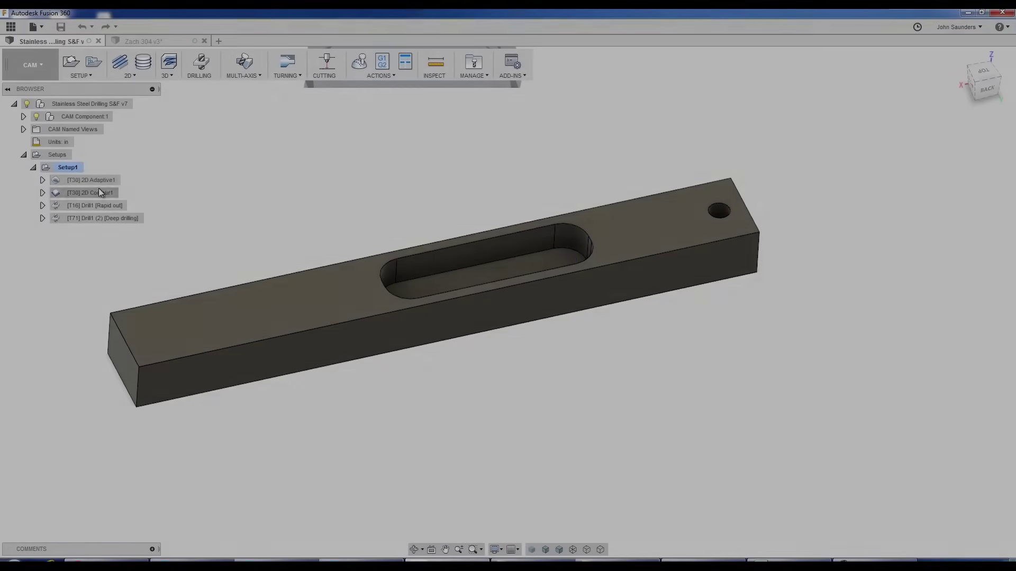
Step: Display the [T30] 2D Adaptive1 pocket toolpath on the stock and zoom in on it
left_click(98, 182)
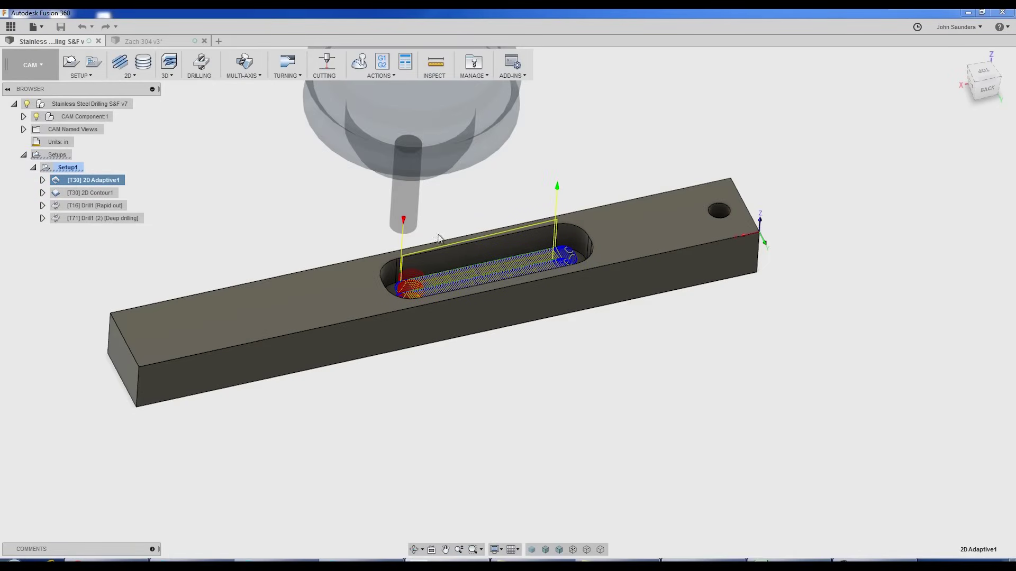
scroll(461, 213, "down", 1)
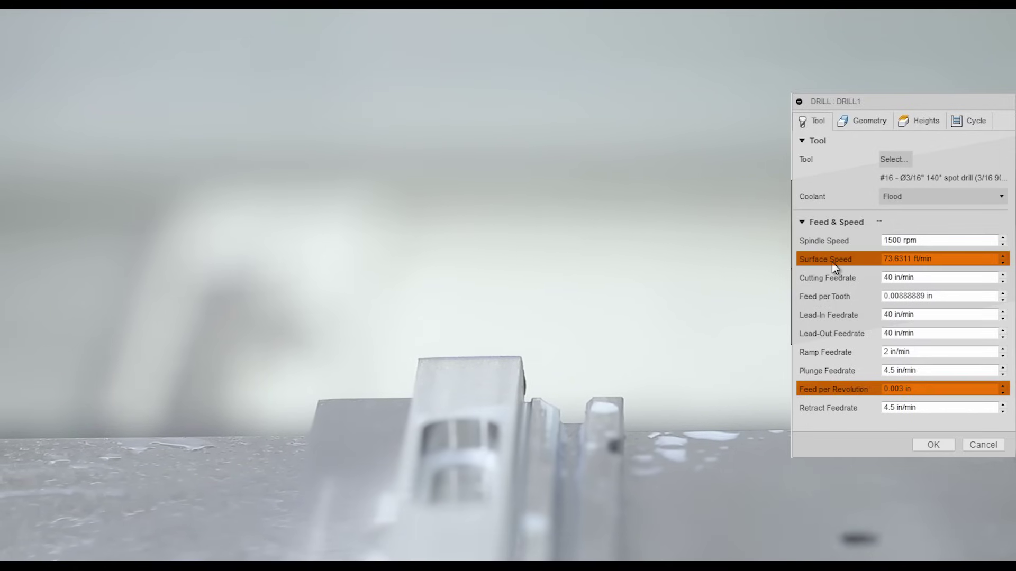
Step: Bring up the Heights settings of the Drill1 spot-drill operation
left_click(924, 122)
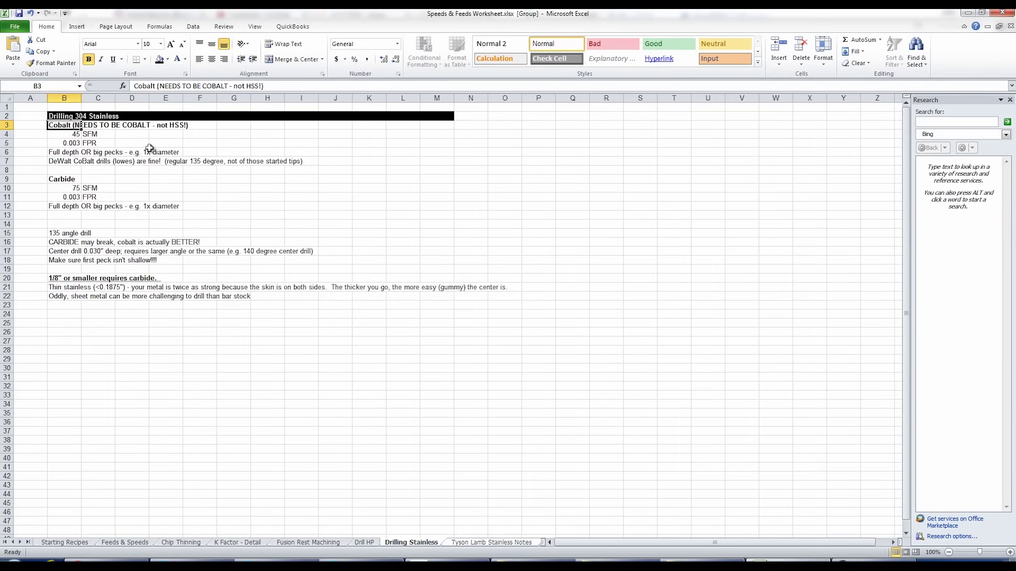
Step: Check the McMaster-Carr cobalt drill page, then review the 45 SFM cobalt value and 0.003 FPR note
key("alt+Tab")
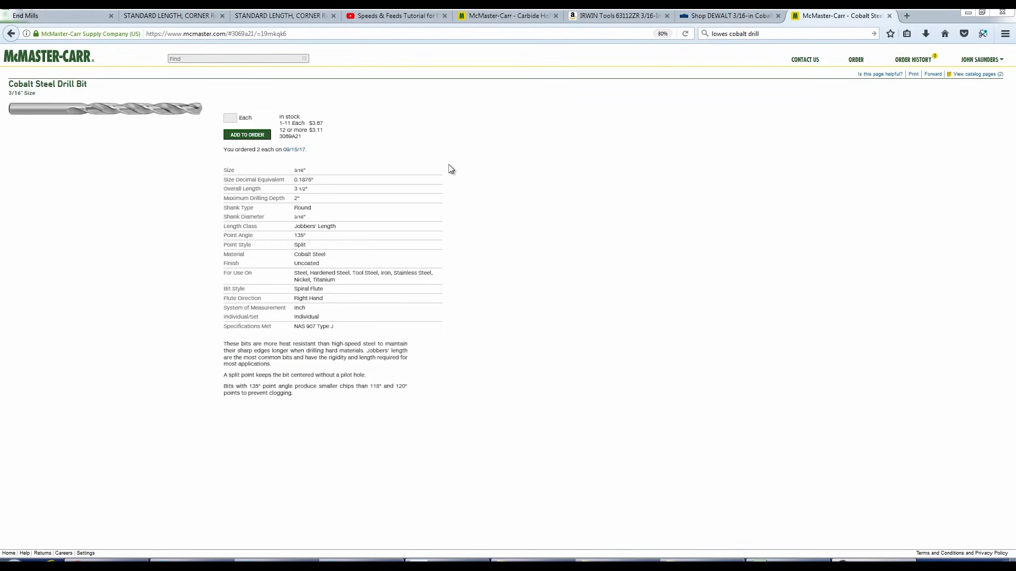
key("alt+Tab")
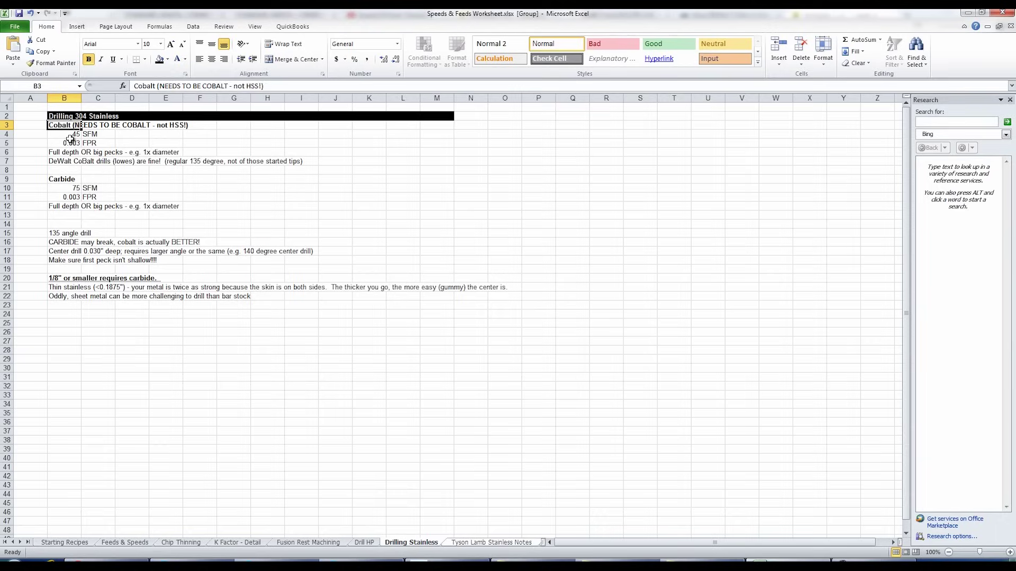
left_click(71, 134)
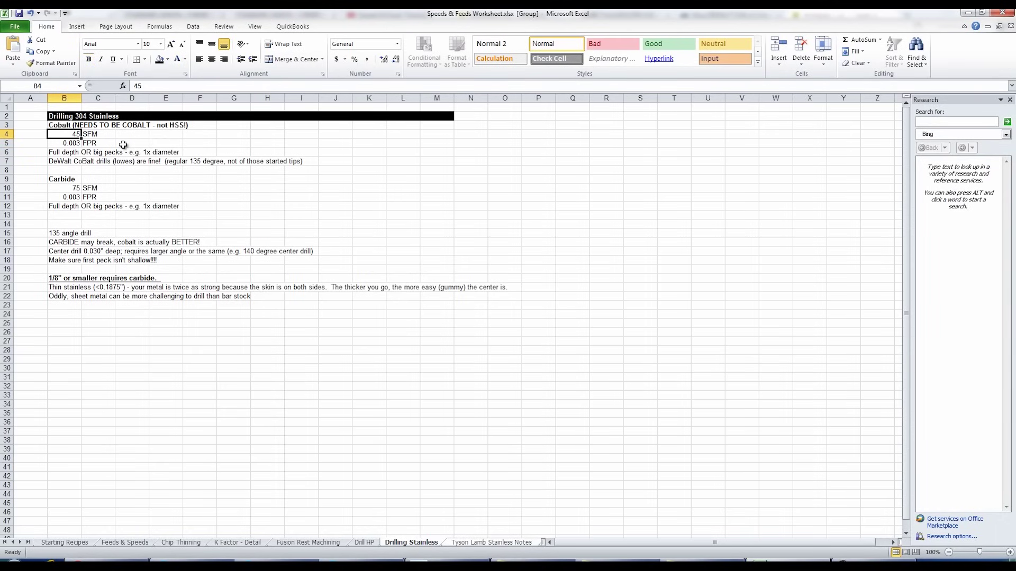
left_click(33, 143)
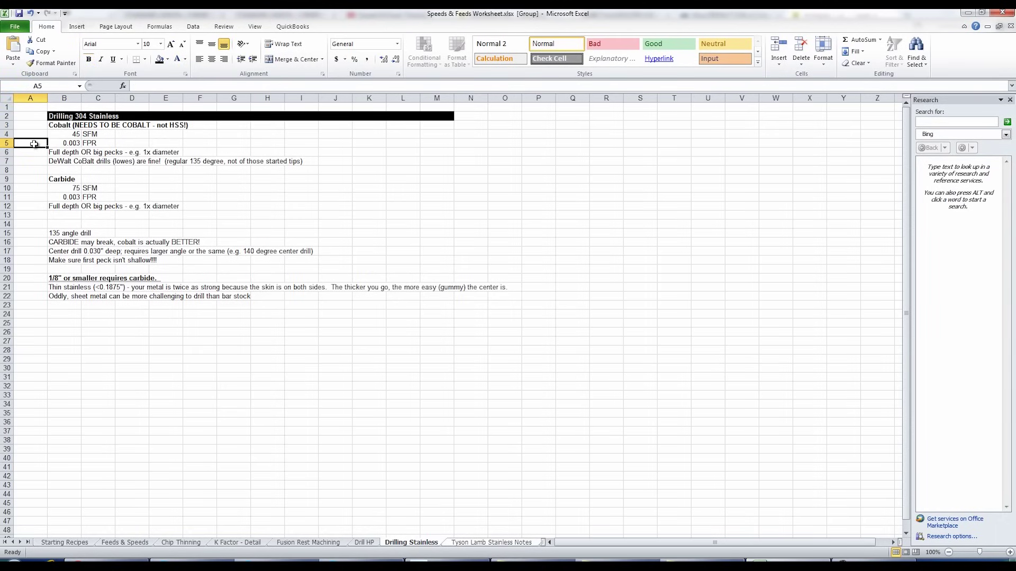
Step: Review the full-depth pecking note and the DeWalt CoBalt drills note in column B
left_click(39, 154)
left_click(61, 153)
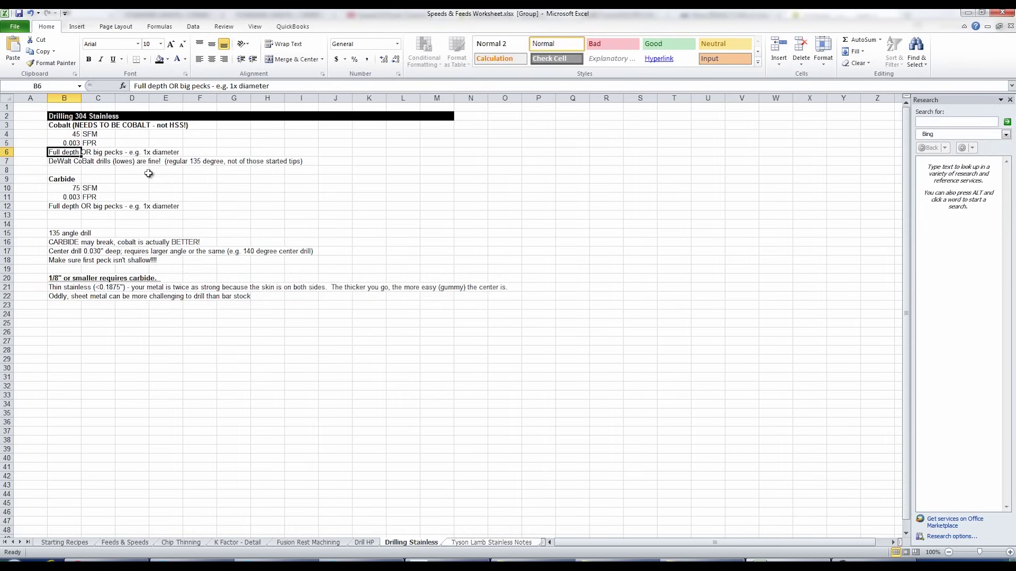
left_click(63, 161)
left_click(106, 162)
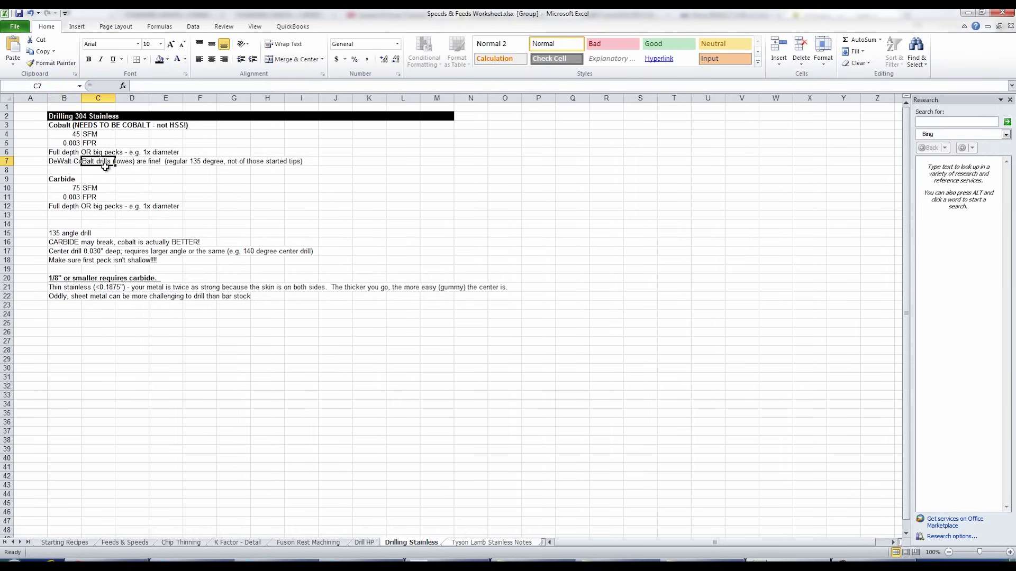
left_click(102, 170)
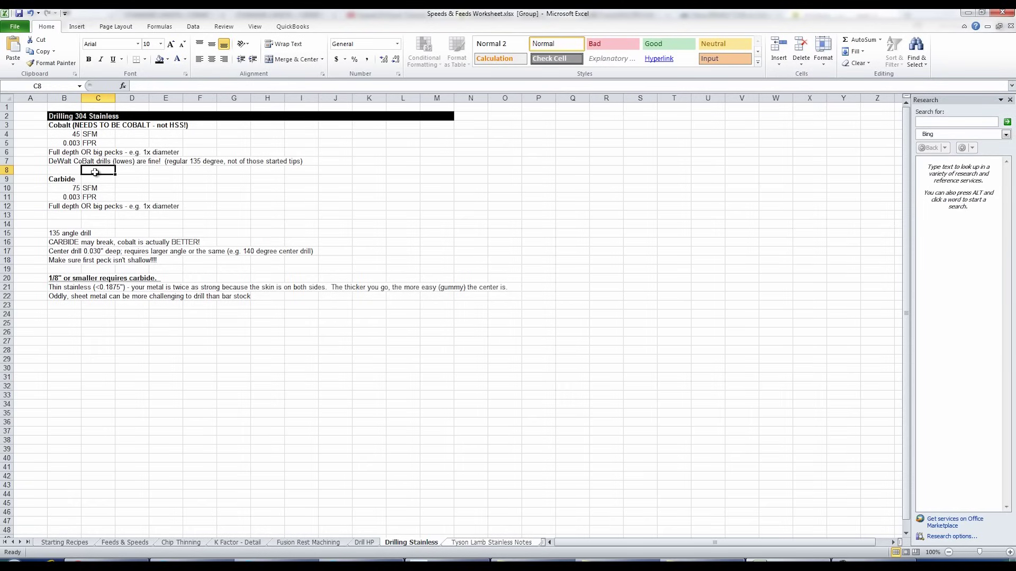
key("alt+Tab")
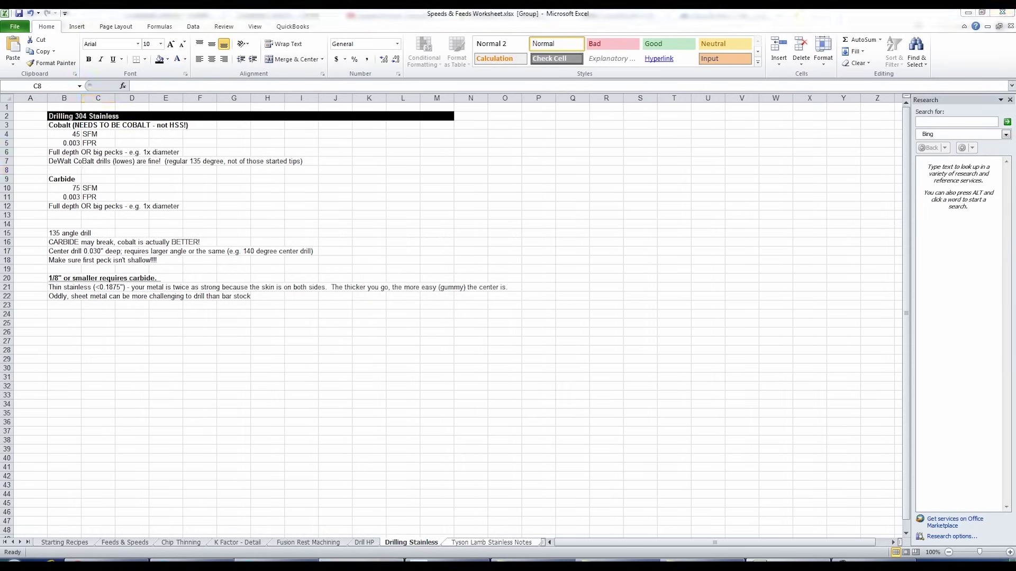
Step: Compare the Amazon IRWIN cobalt drill listing with Lowe's $5.48 DEWALT 3/16-in bit, enlarging its photo
left_click(616, 15)
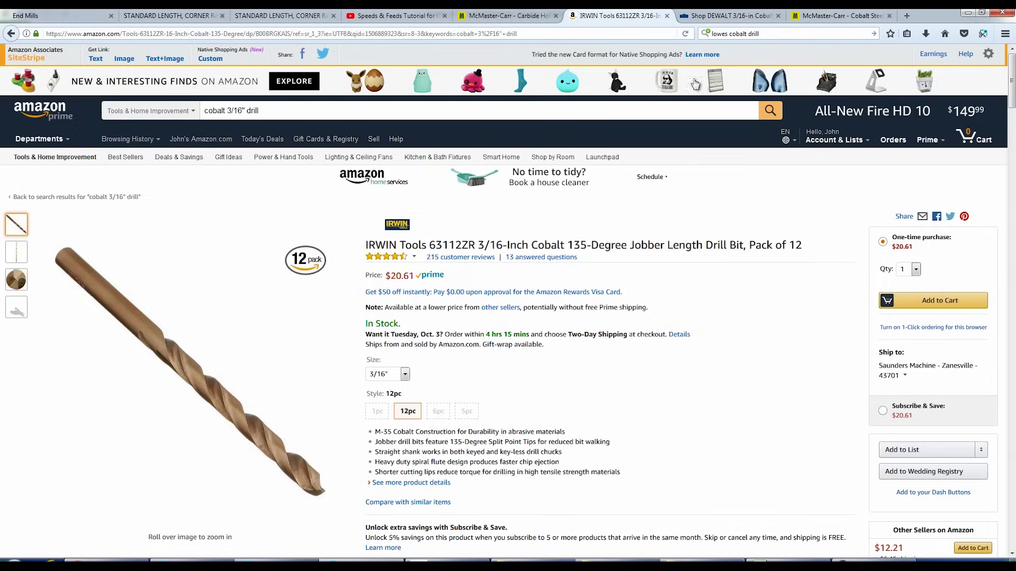
left_click(728, 15)
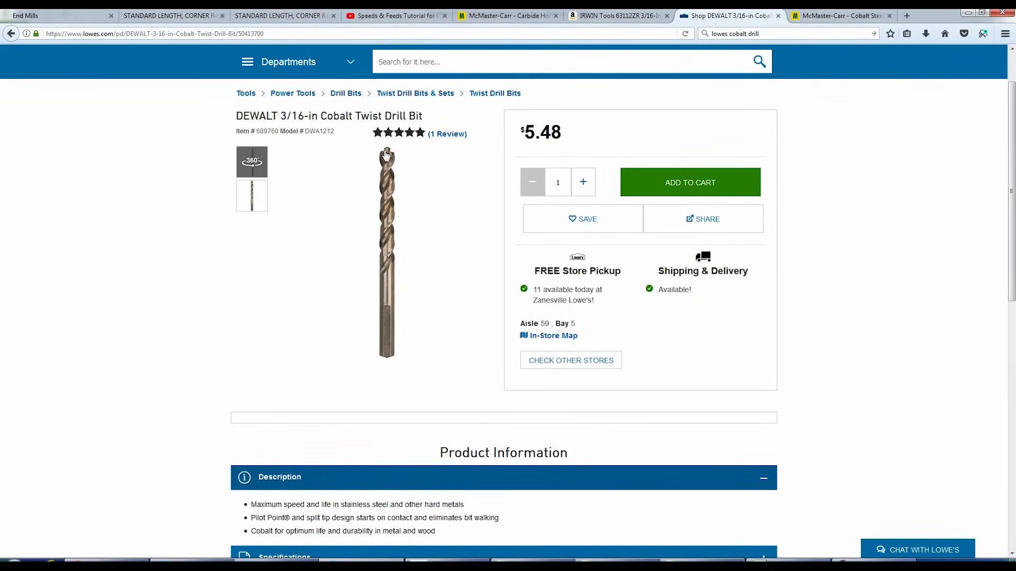
left_click(388, 159)
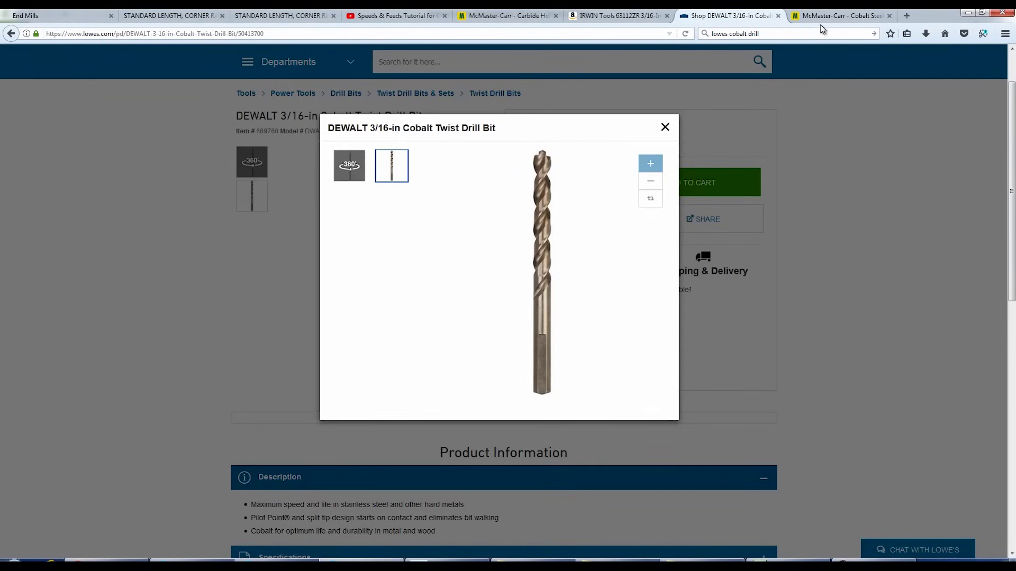
key("alt+Tab")
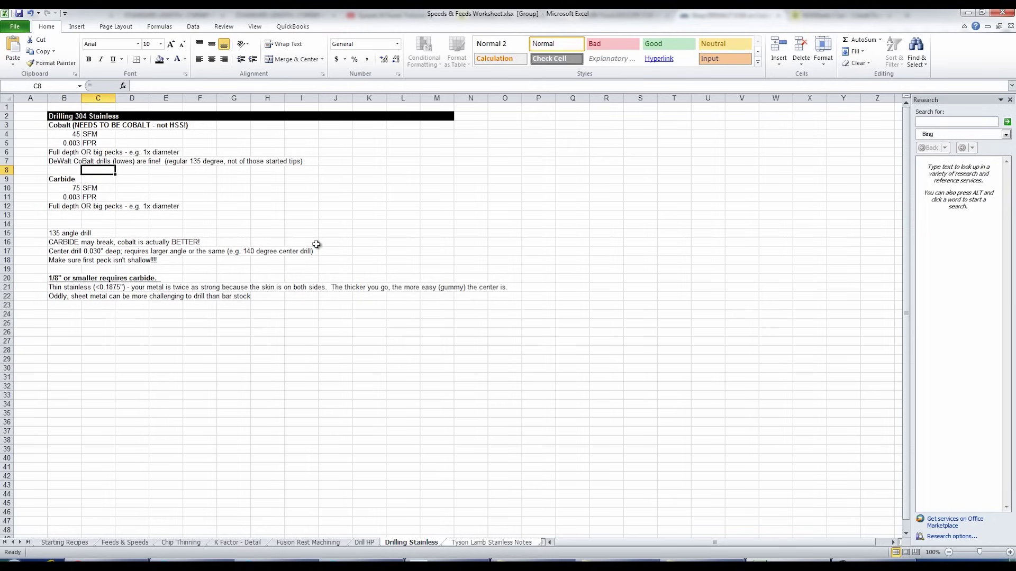
left_click(65, 153)
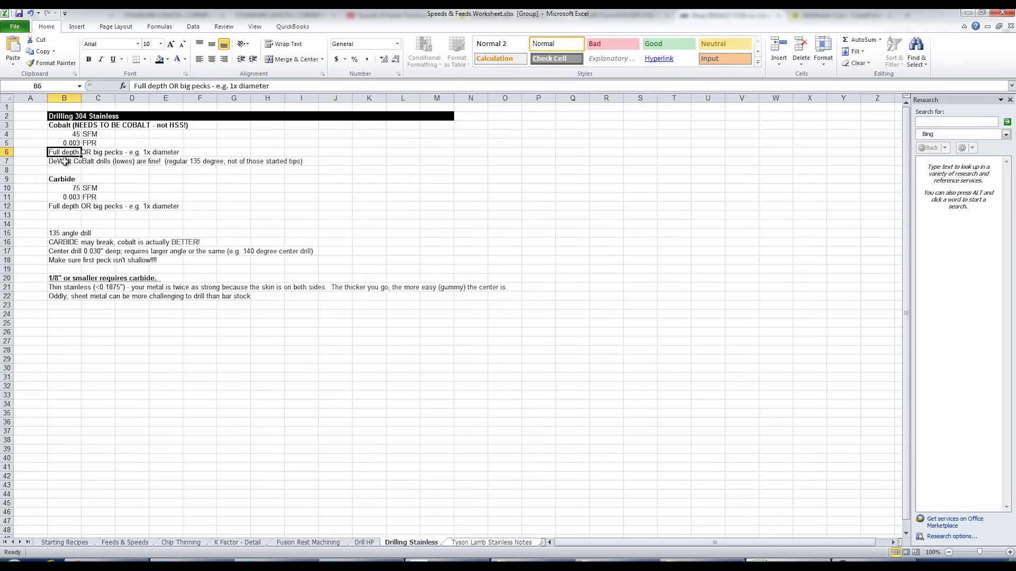
left_click(74, 180)
left_click(87, 151)
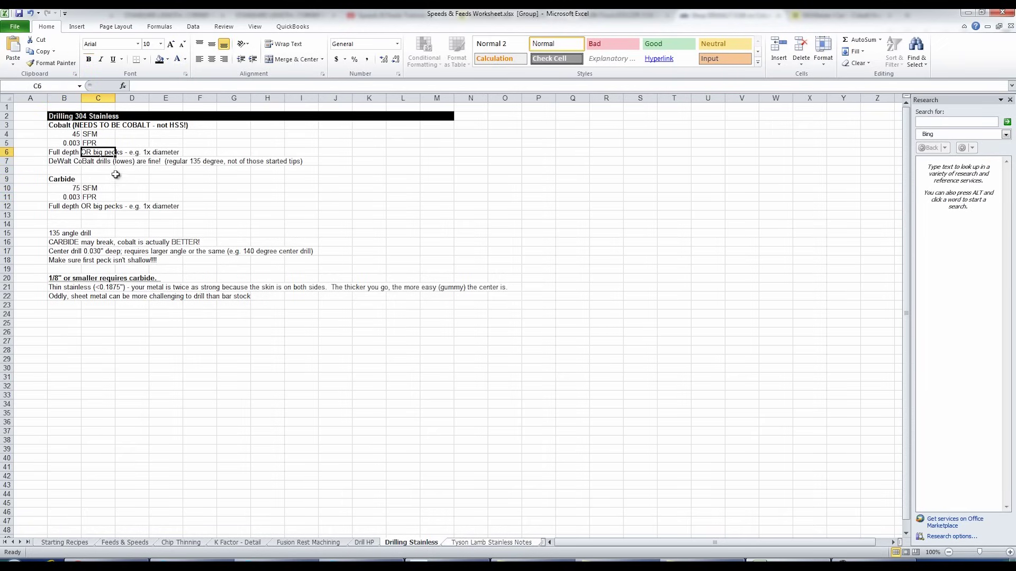
left_click(68, 236)
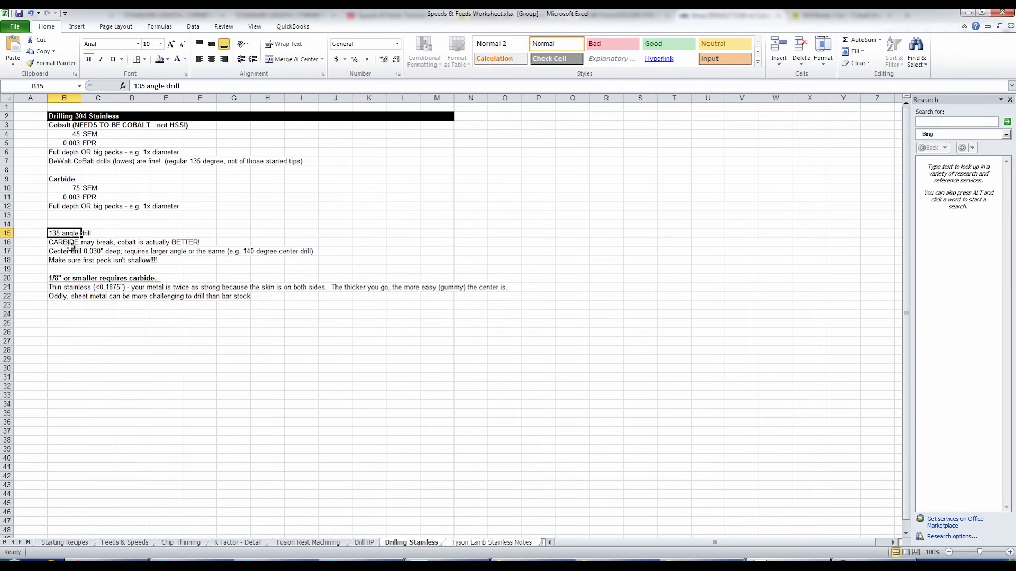
left_click(63, 250)
key("ctrl+b")
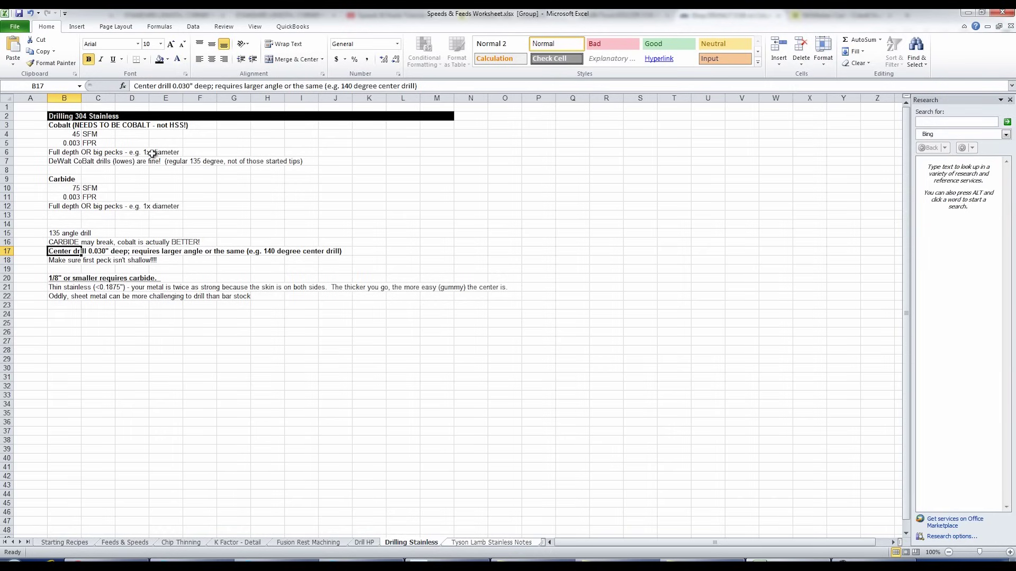
key("ctrl+b")
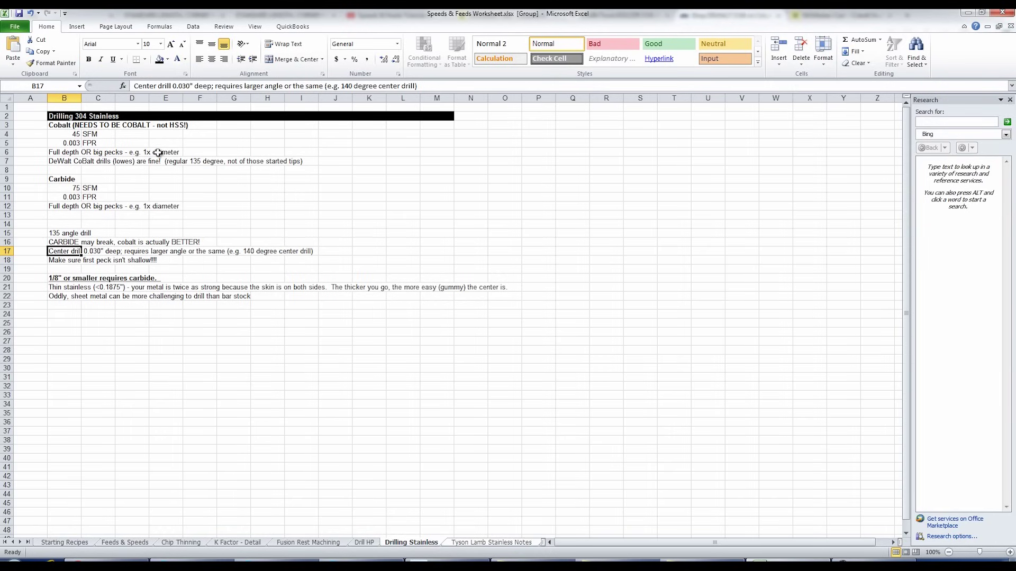
key("alt+Tab")
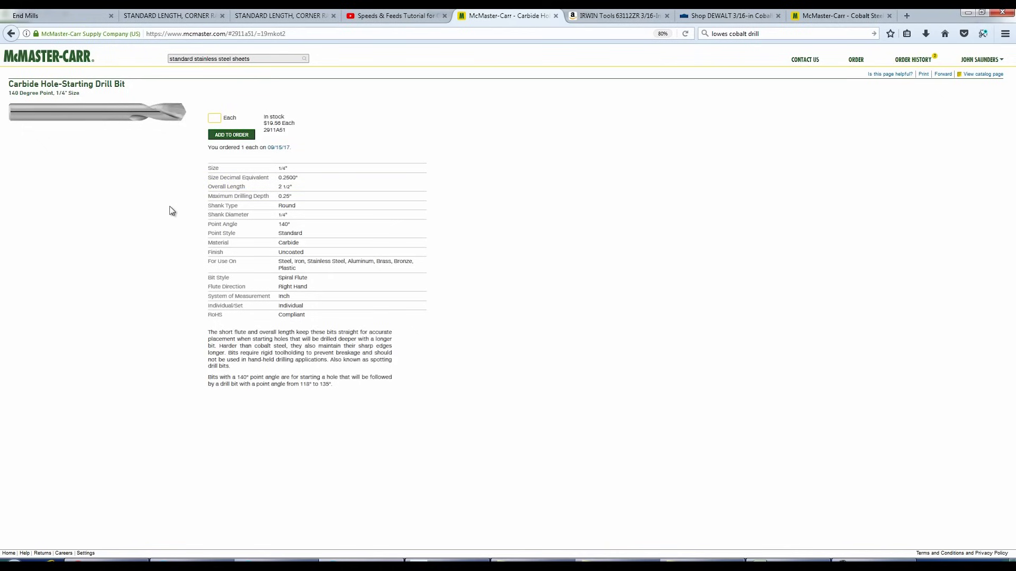
Step: Return to the Drilling Stainless sheet and select the first-peck shallow note in B18
key("alt+Tab")
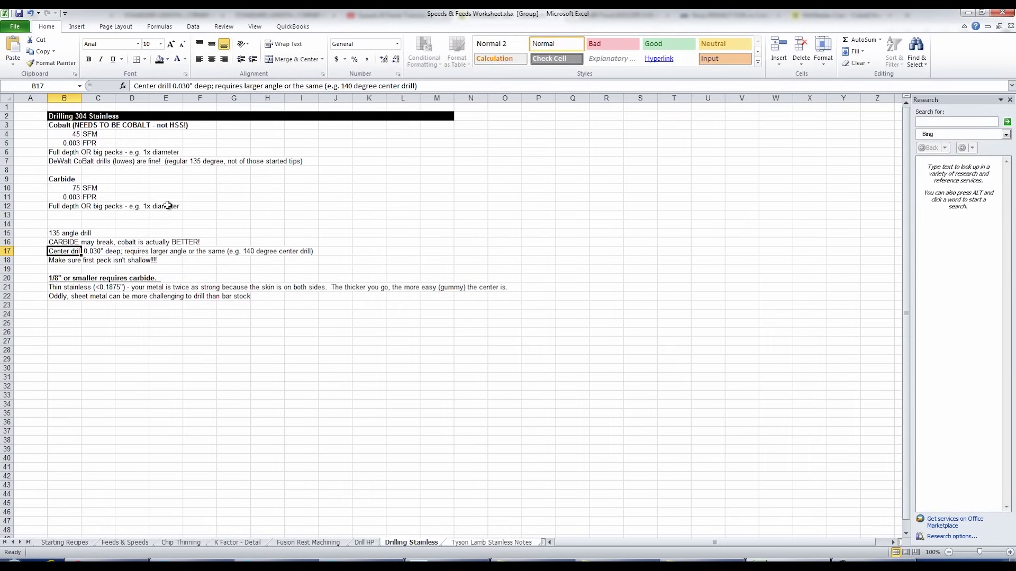
key("Down")
key("Down")
key("Down")
key("Down")
key("Down")
key("Down")
key("Down")
key("Down")
key("Down")
left_click(65, 261)
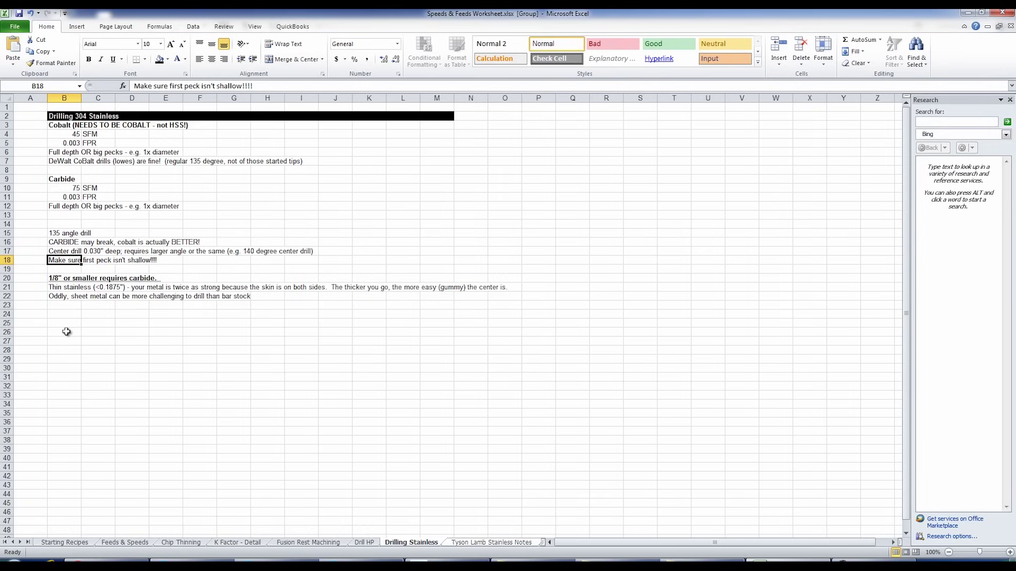
Step: In wireframe, show the Drill1 (Rapid out) tool zoomed in, then bring up Drill1 (2)'s options
key("alt+Tab")
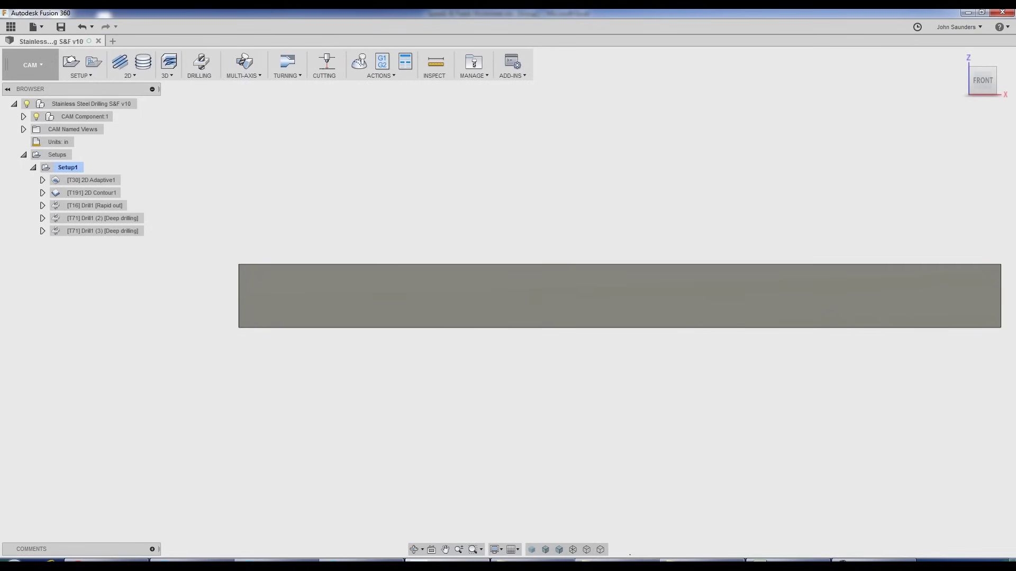
left_click(574, 552)
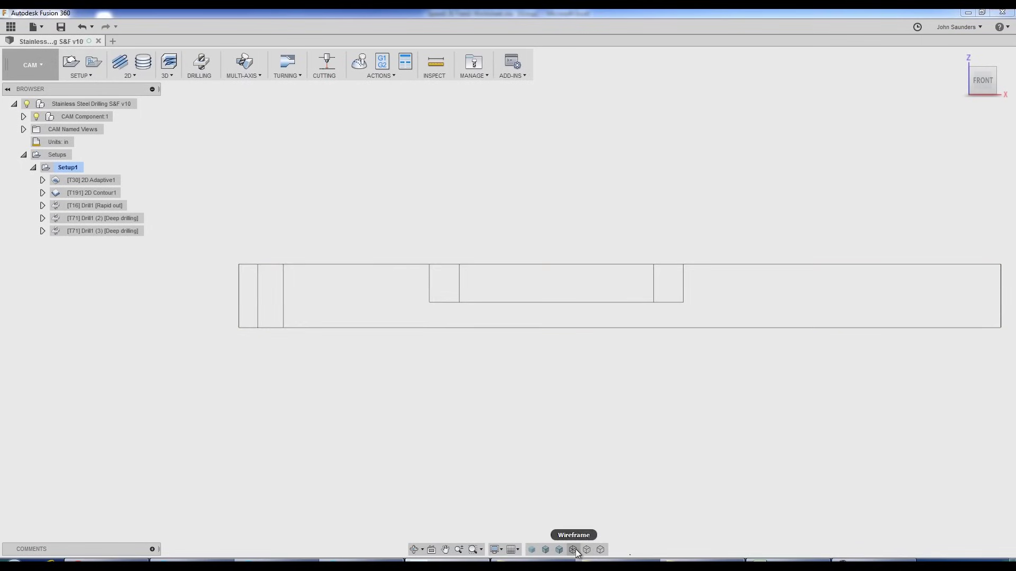
left_click(84, 205)
scroll(227, 235, "up", 3)
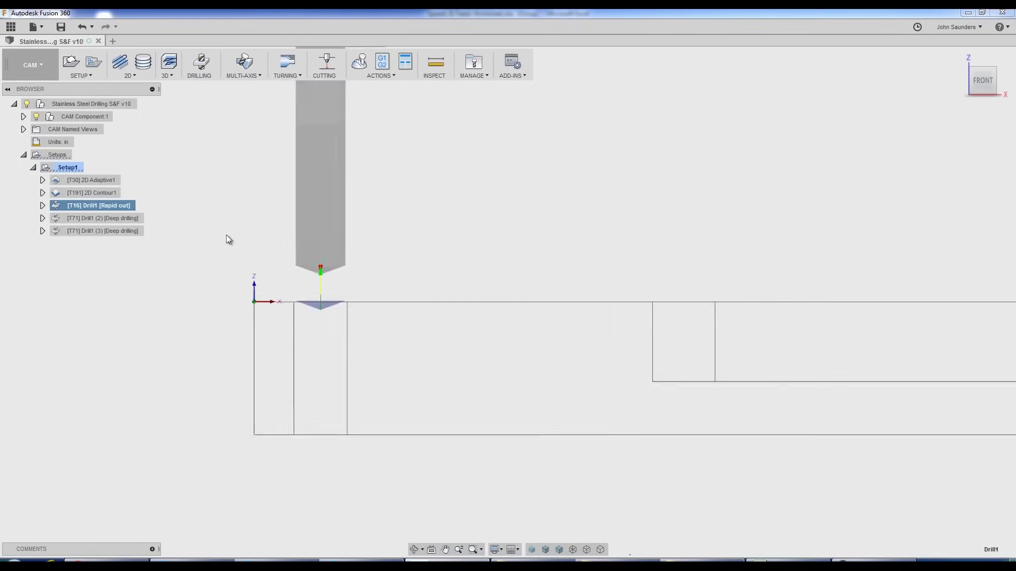
scroll(303, 300, "up", 3)
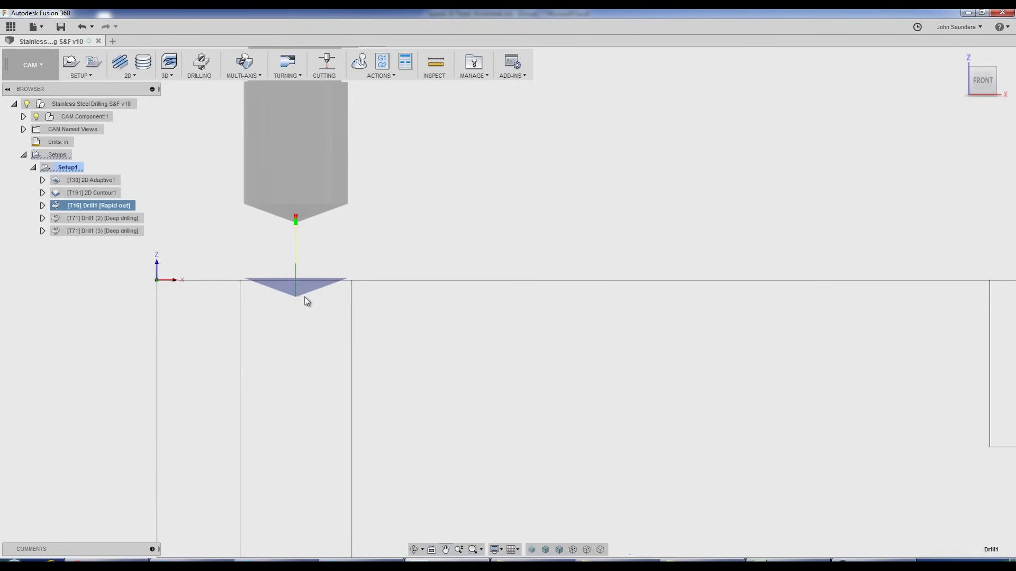
left_click(107, 218)
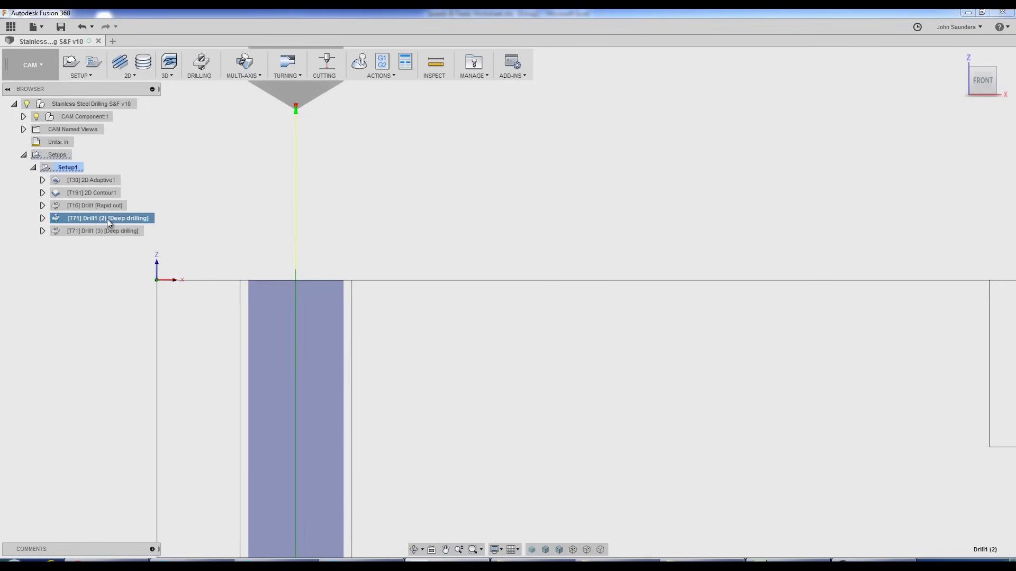
right_click(107, 218)
Step: Edit Drill1 (2), review its cycle and clearance/retract heights, accept them, and start its simulation
left_click(121, 224)
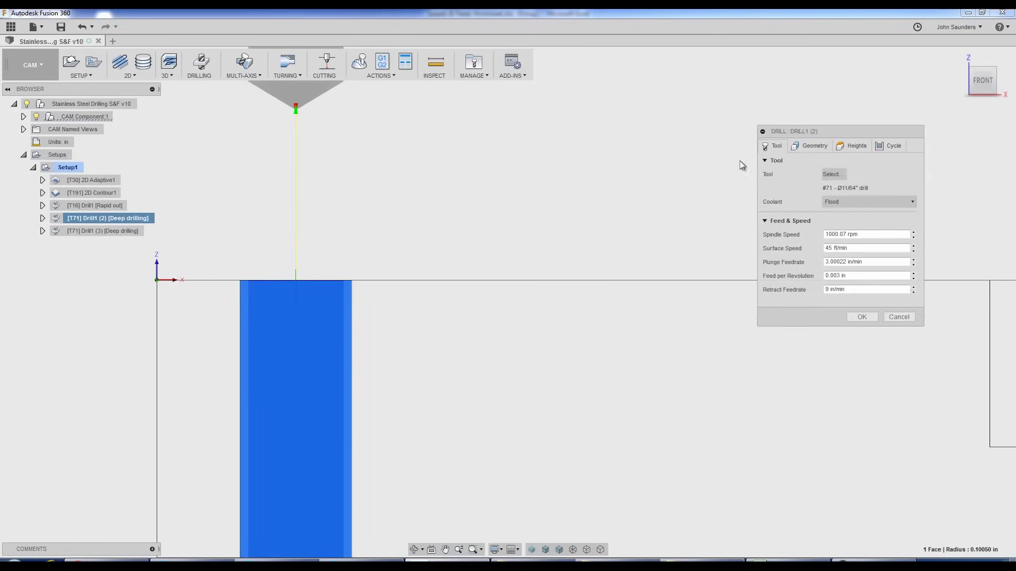
left_click(890, 146)
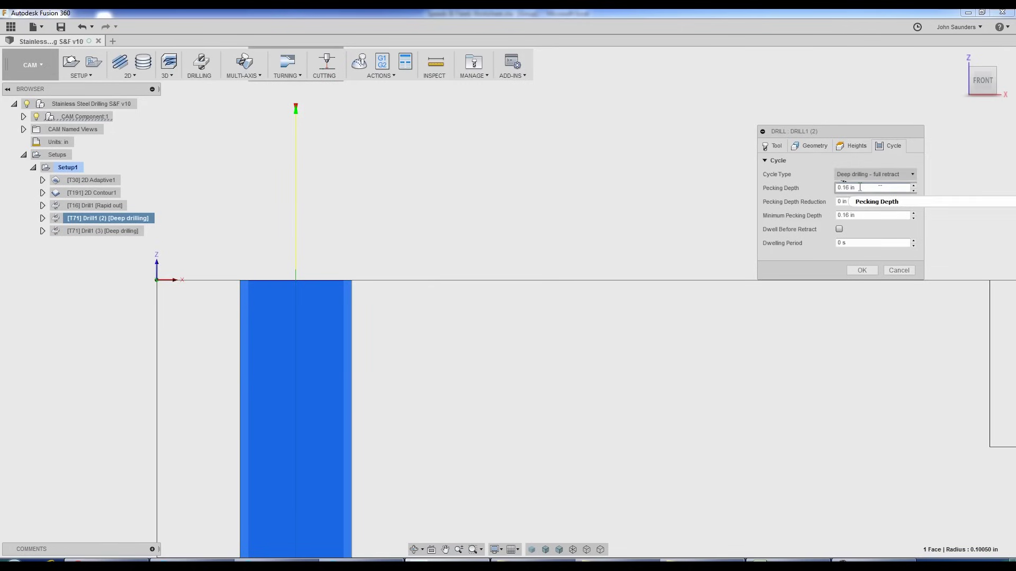
left_click(857, 148)
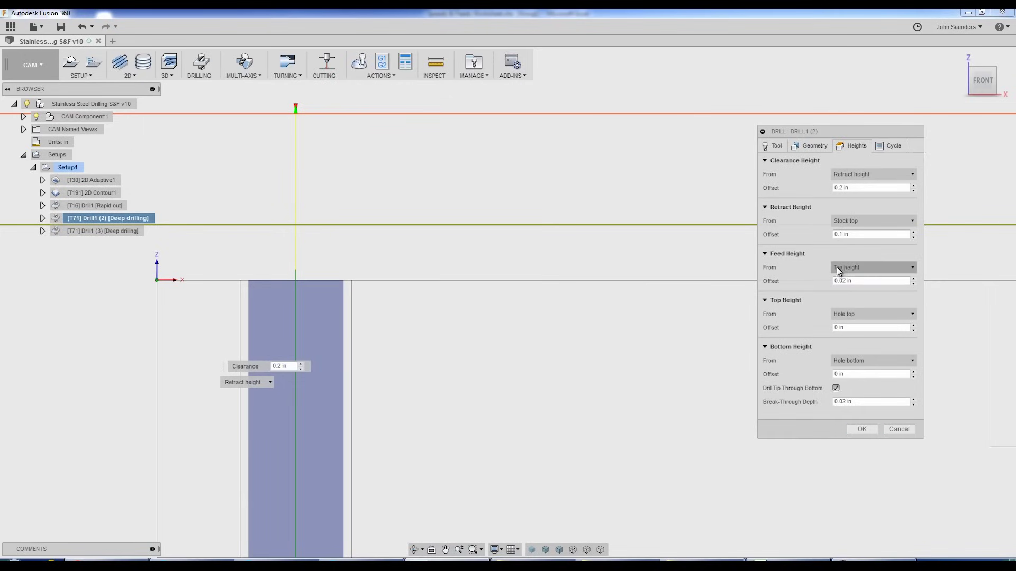
left_click(862, 429)
left_click(359, 61)
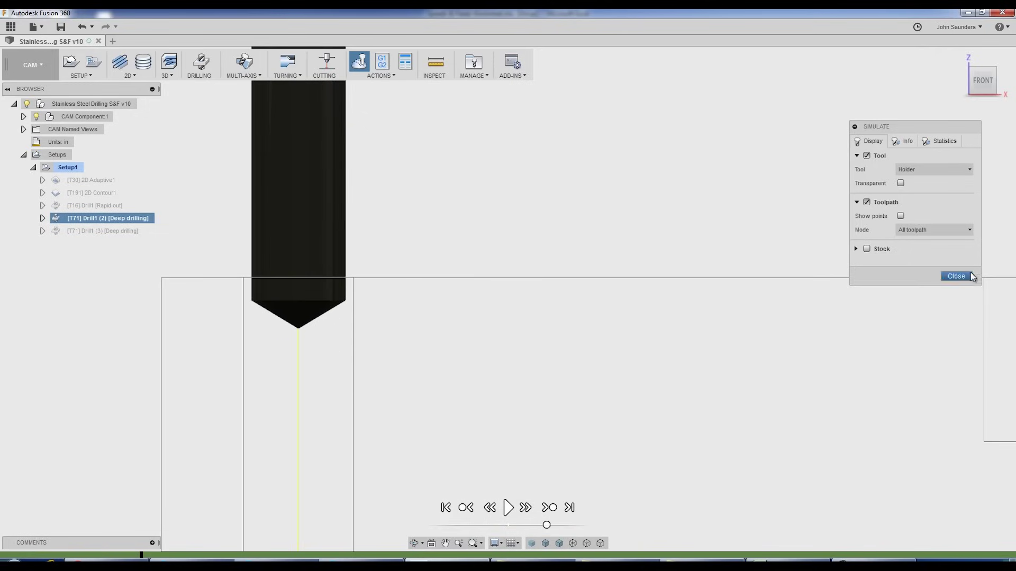
Step: Open Drill1 (3) for editing and review its Heights and peck Cycle settings, including Top Height offset
left_click(957, 276)
left_click(126, 233)
right_click(125, 233)
left_click(143, 242)
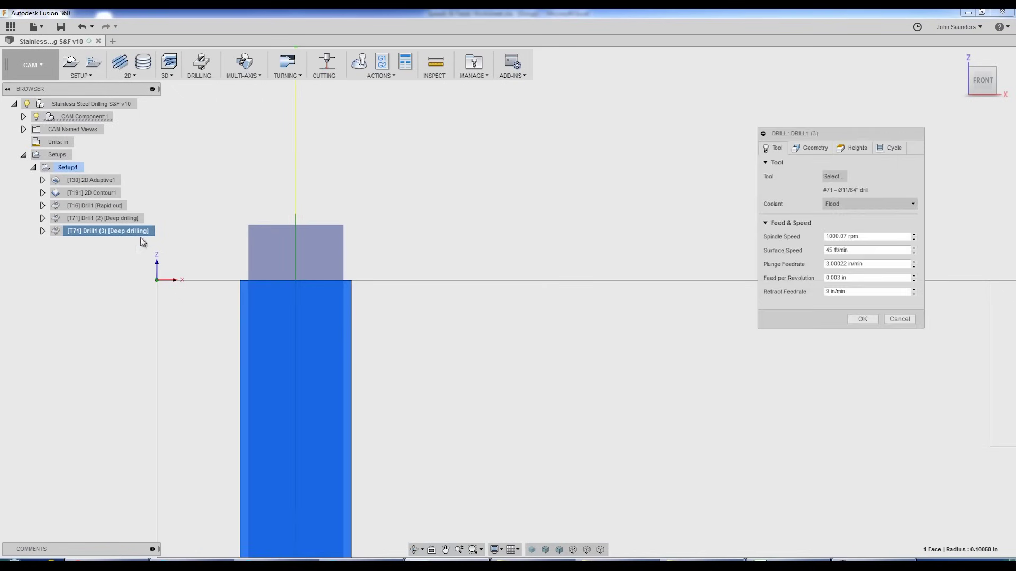
left_click(855, 148)
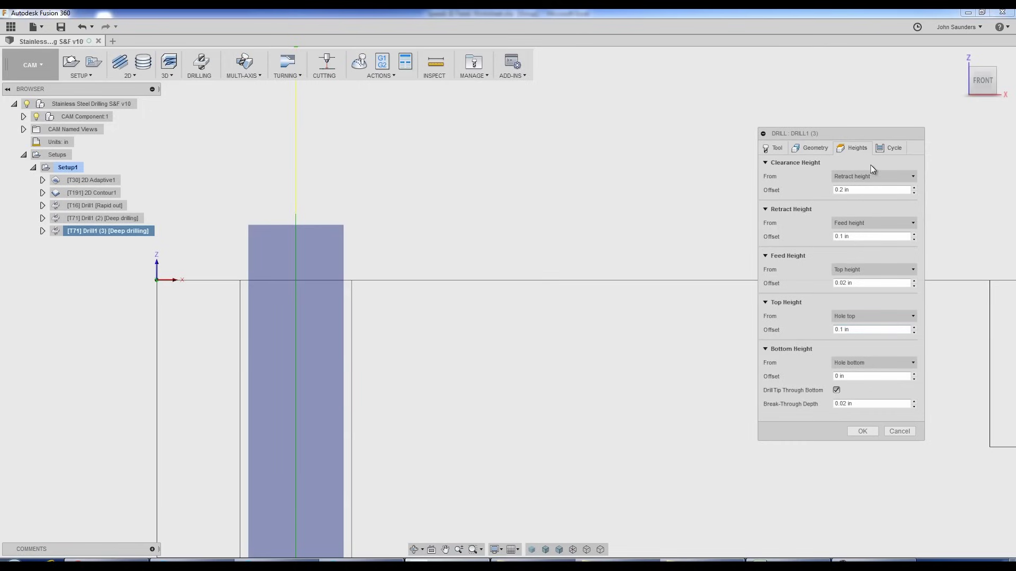
left_click(894, 149)
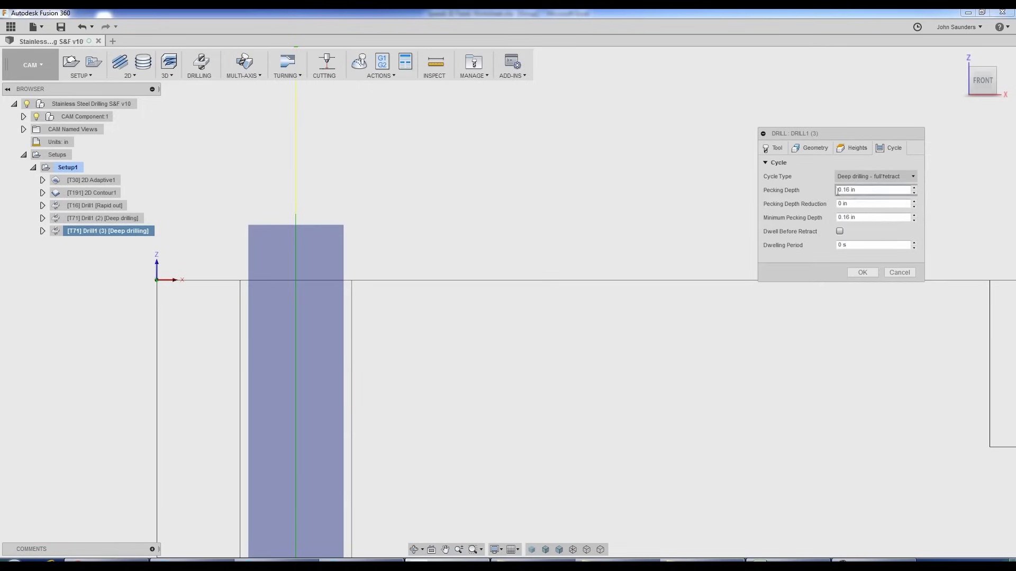
left_click(855, 149)
left_click(853, 329)
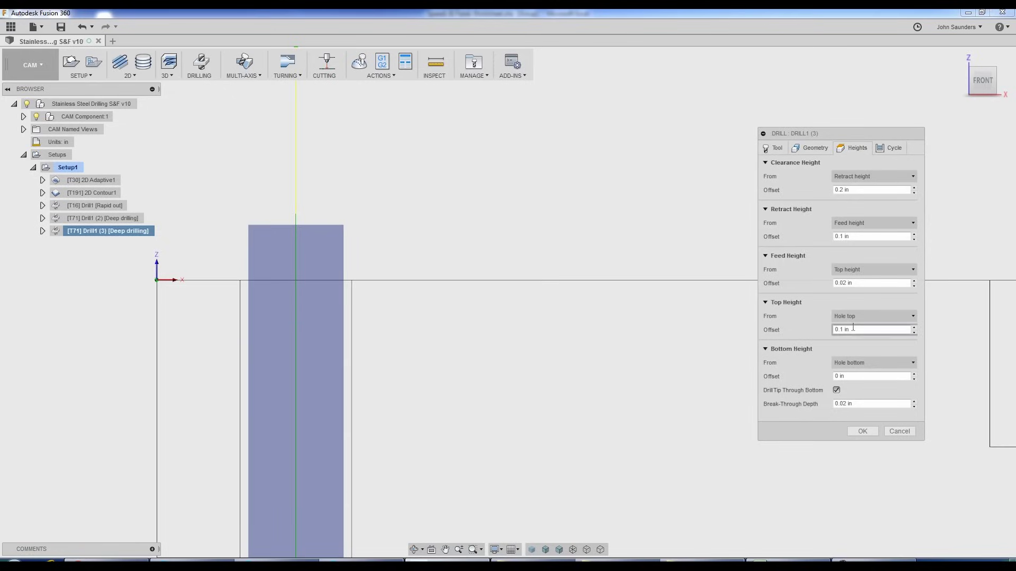
Step: Close the Drill1 (3) dialog, simulate its toolpath, then close the simulation
left_click(894, 433)
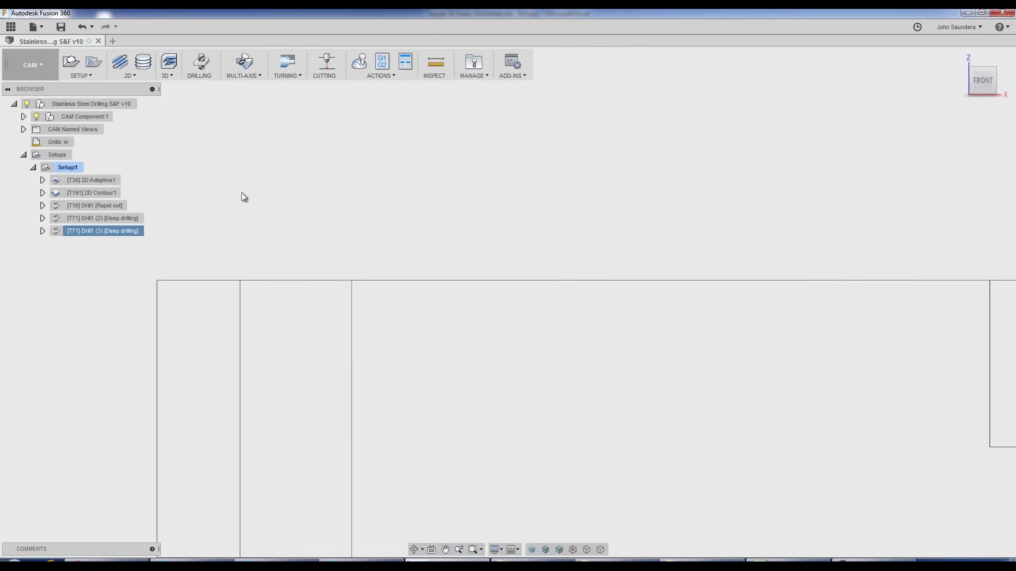
left_click(359, 62)
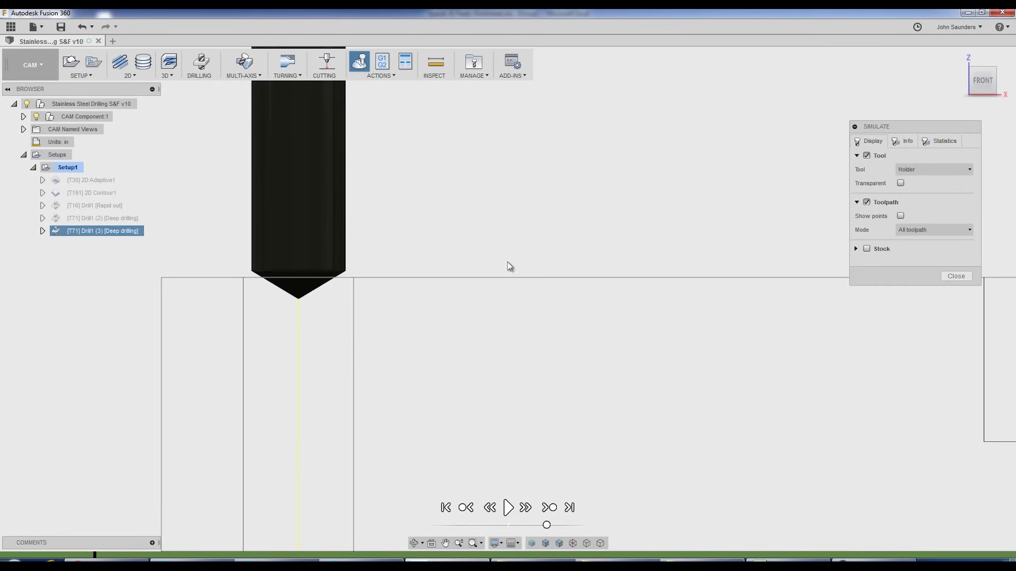
left_click(956, 277)
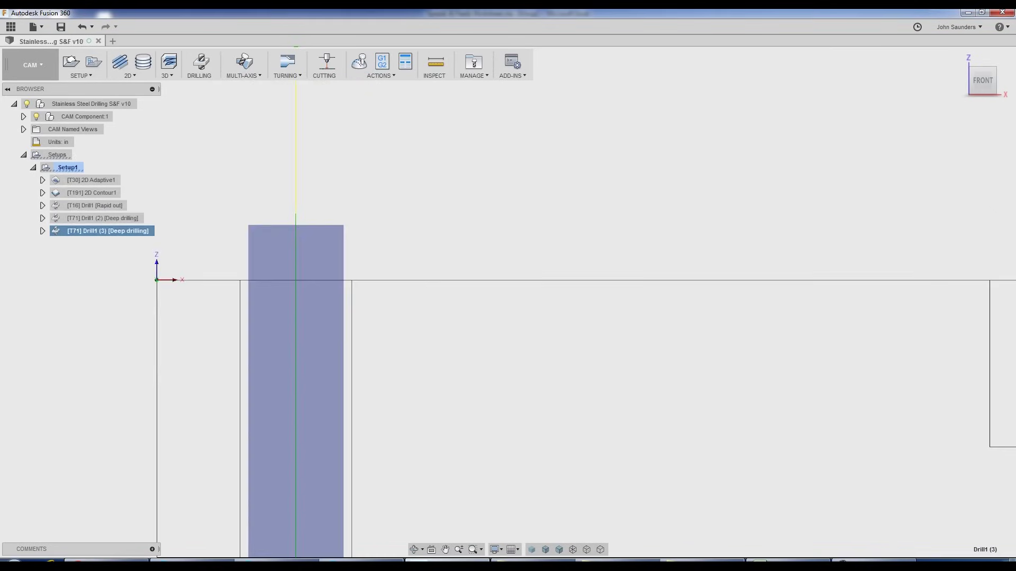
Step: In Excel's Drilling Stainless sheet, step through the carbide, thin stainless and sheet metal notes in B20–B22
key("alt+Tab")
key("Down")
key("Down")
key("Up")
key("Up")
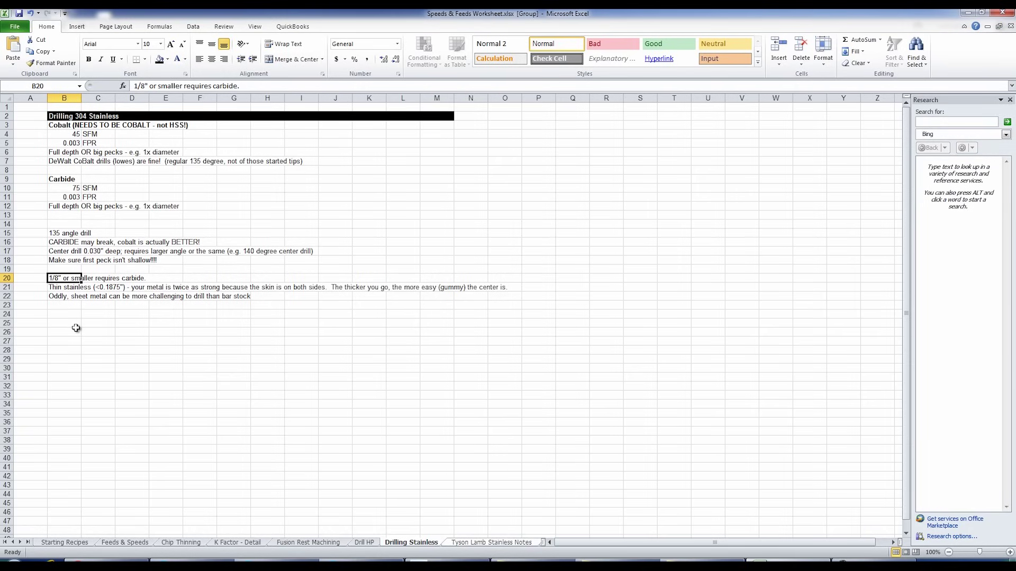
left_click(66, 285)
left_click(63, 297)
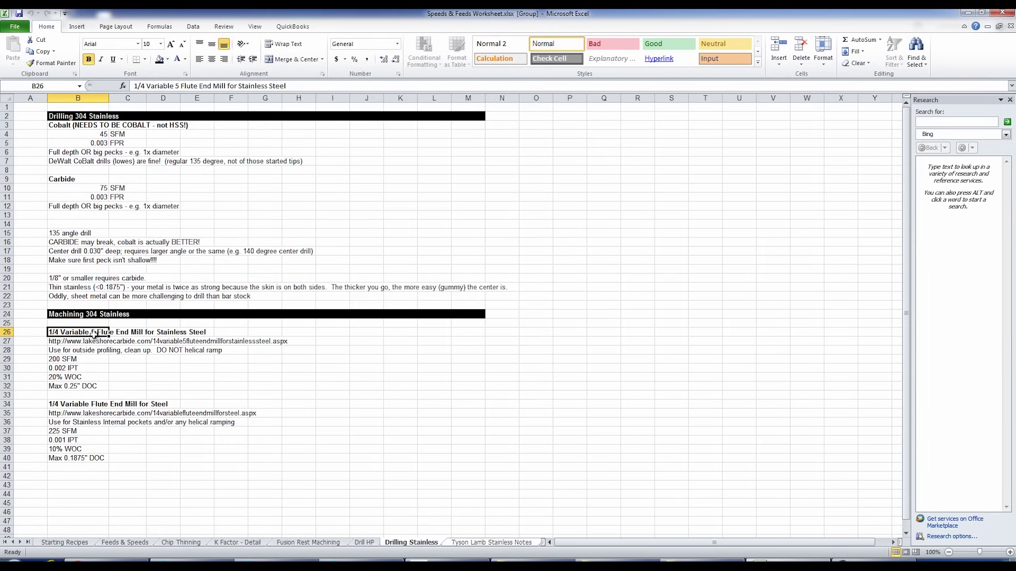
Step: Step through the Machining 304 Stainless end mill notes and select the four cutting values in B37:B40
left_click(63, 353)
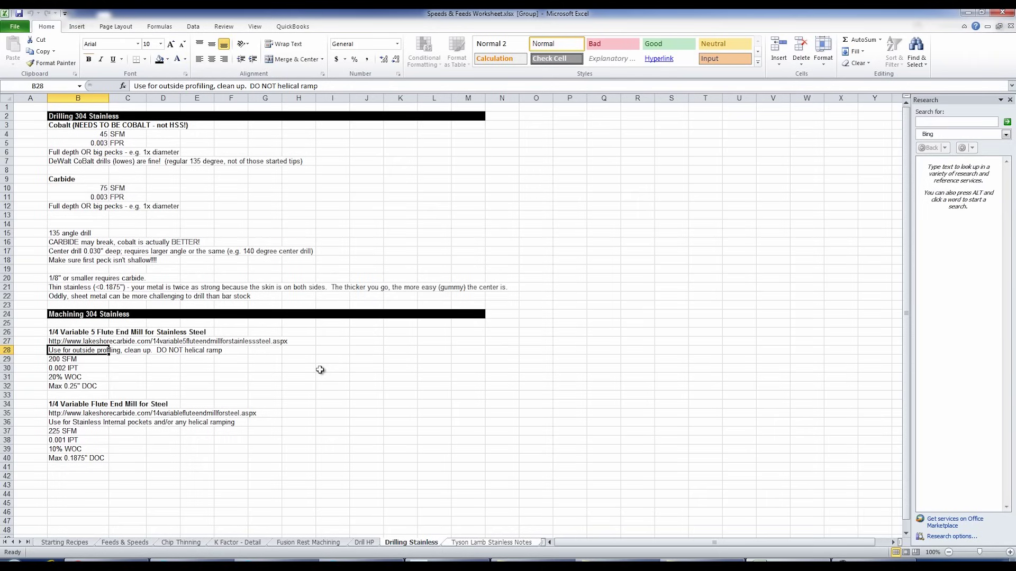
key("ctrl+b")
key("ctrl+z")
key("Up")
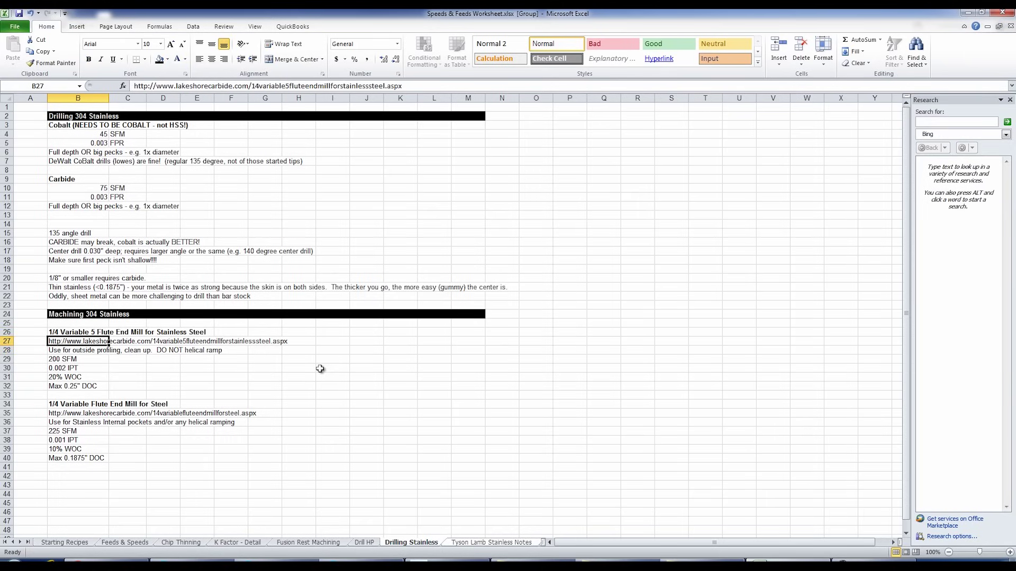
key("Down")
key("Down")
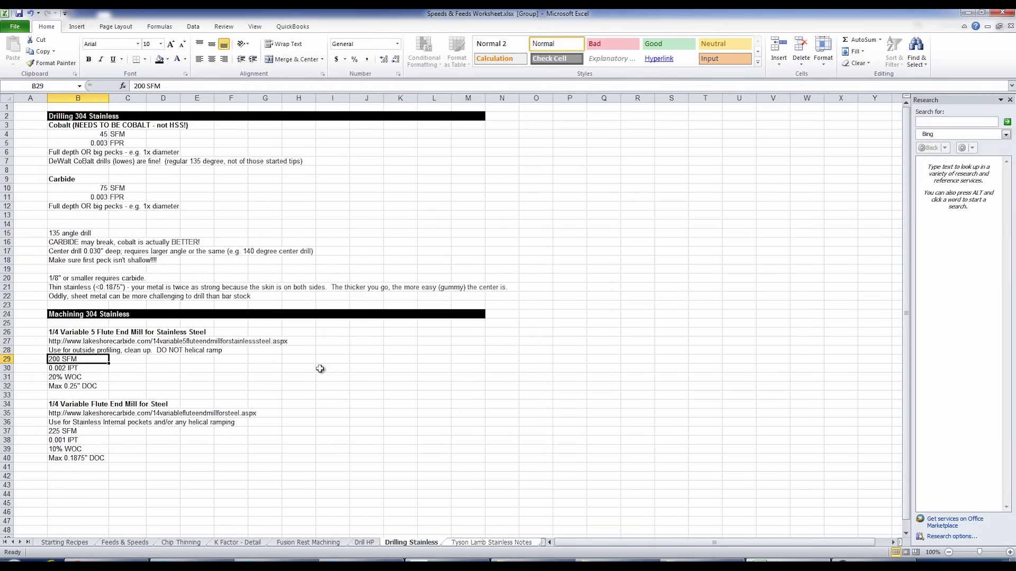
left_click(78, 404)
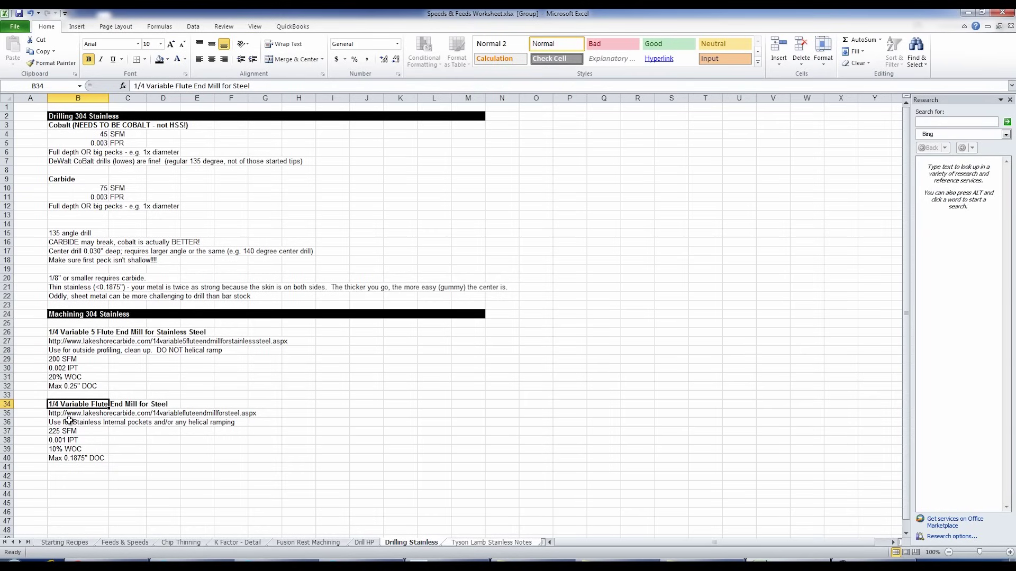
left_click(69, 421)
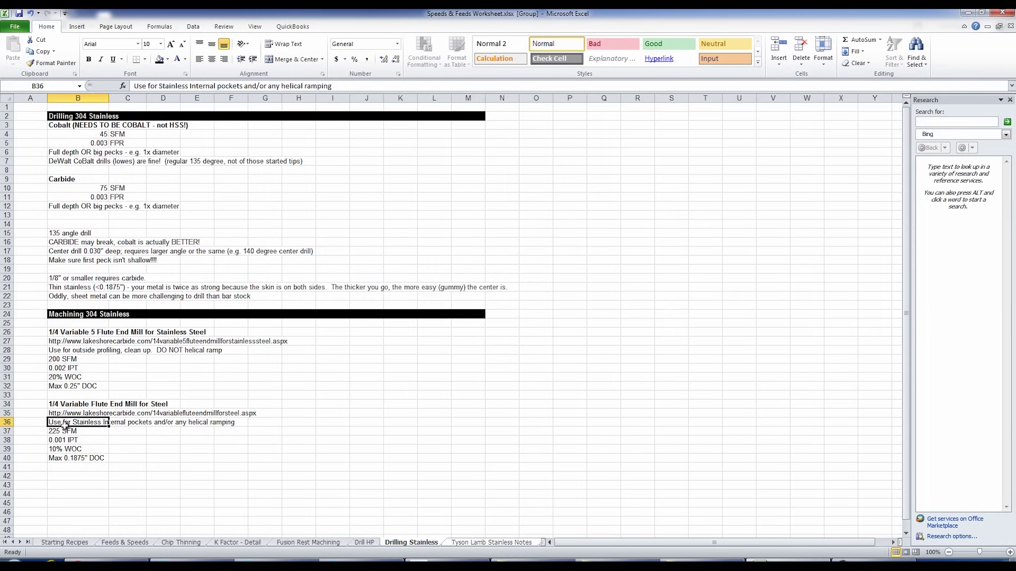
left_click_drag(67, 434, 74, 457)
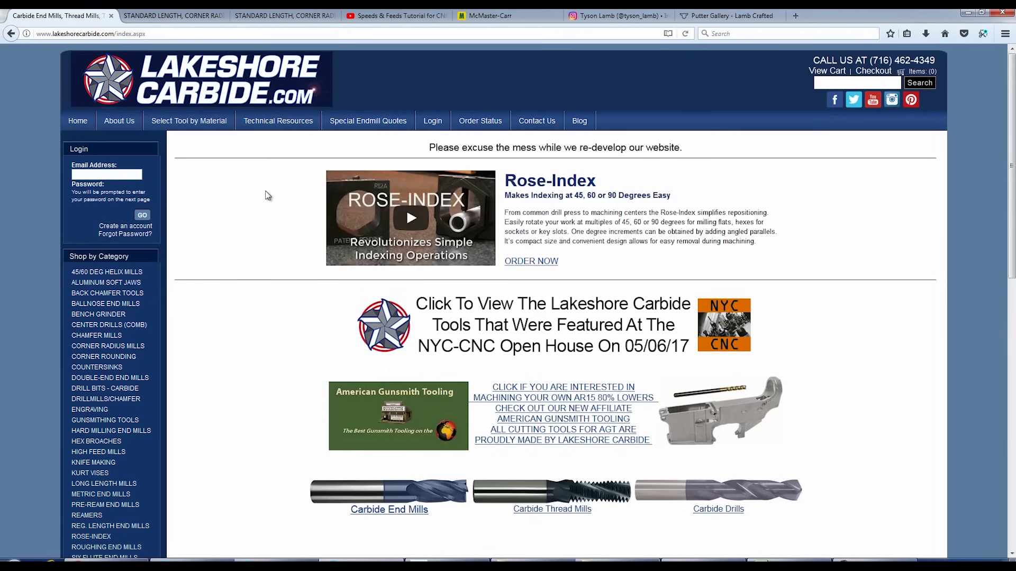
Step: Open Lakeshore Carbide's Carbide End Mills page, highlight the tool steel end mill description, then return to Excel
scroll(280, 463, "down", 2)
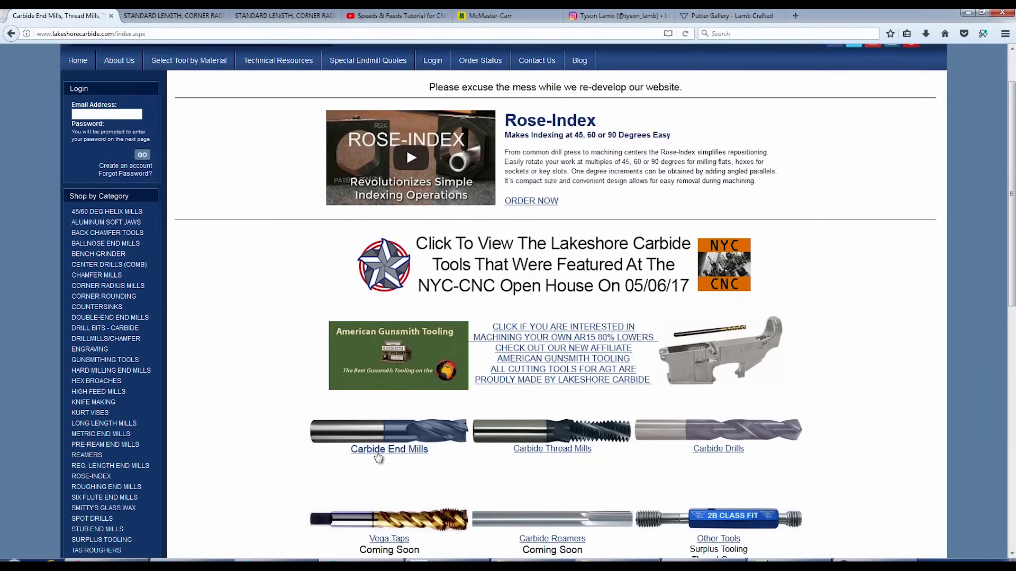
left_click(379, 449)
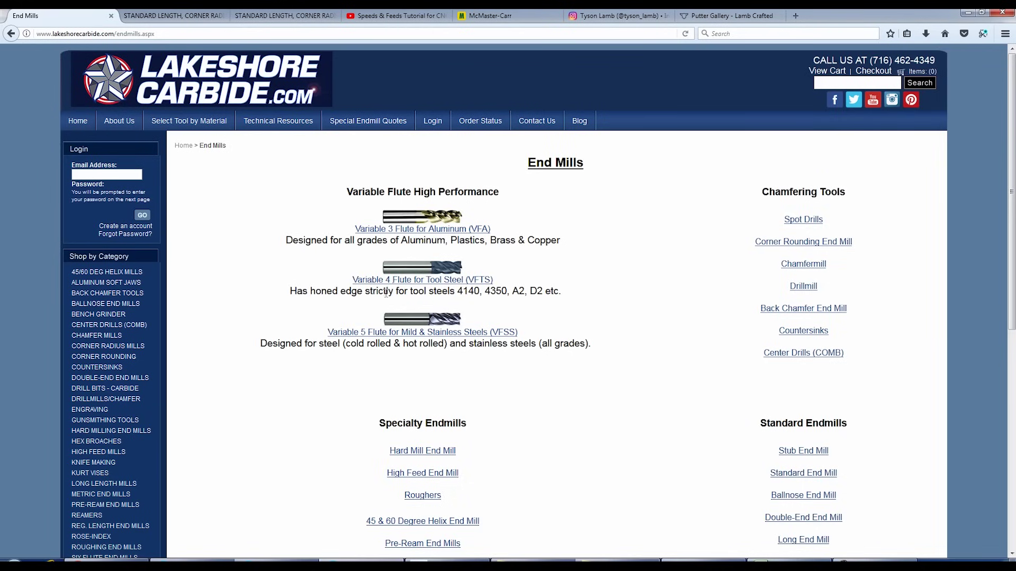
left_click_drag(384, 293, 418, 293)
key("alt+Tab")
left_click(153, 223)
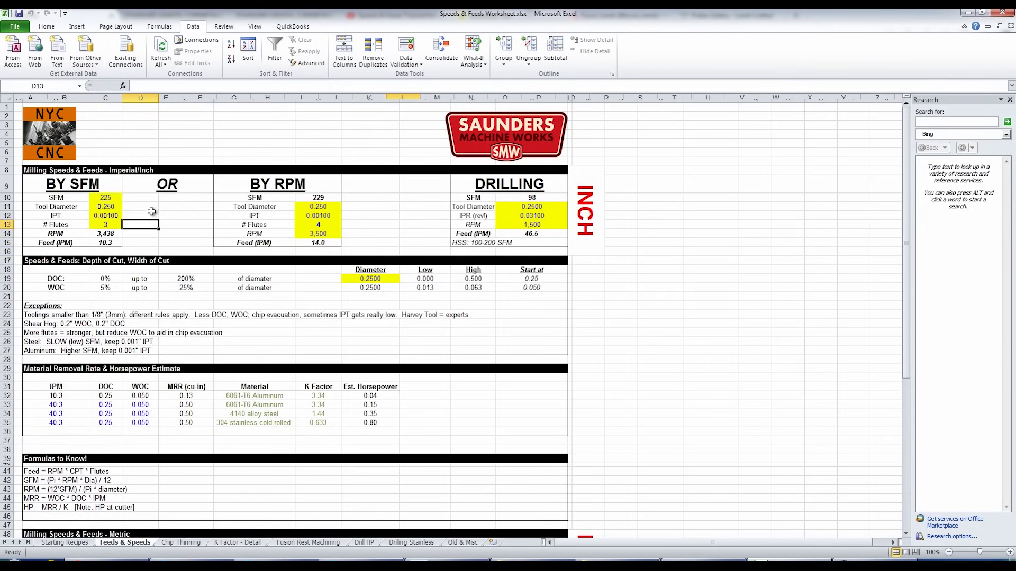
left_click(173, 227)
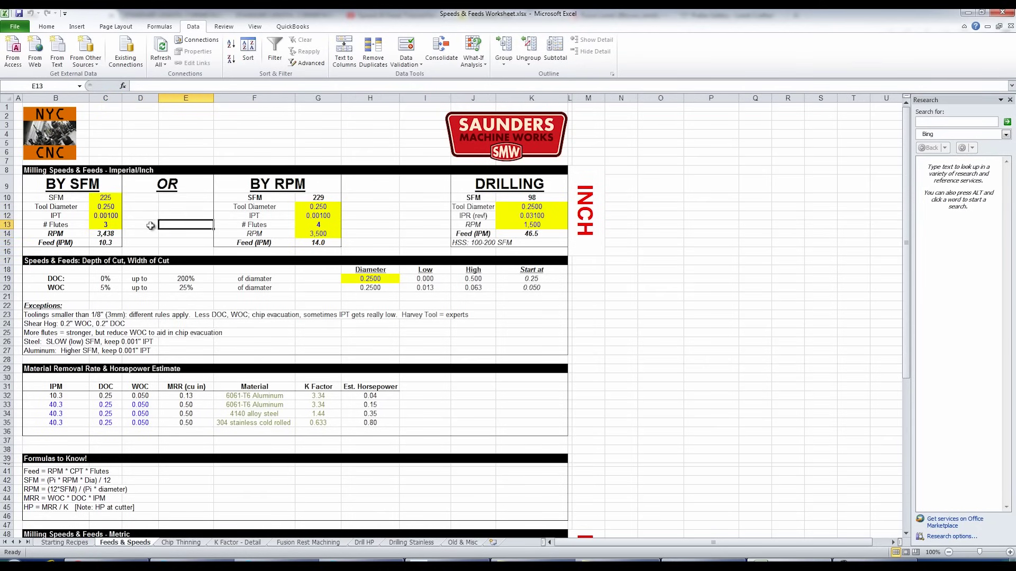
left_click(68, 218)
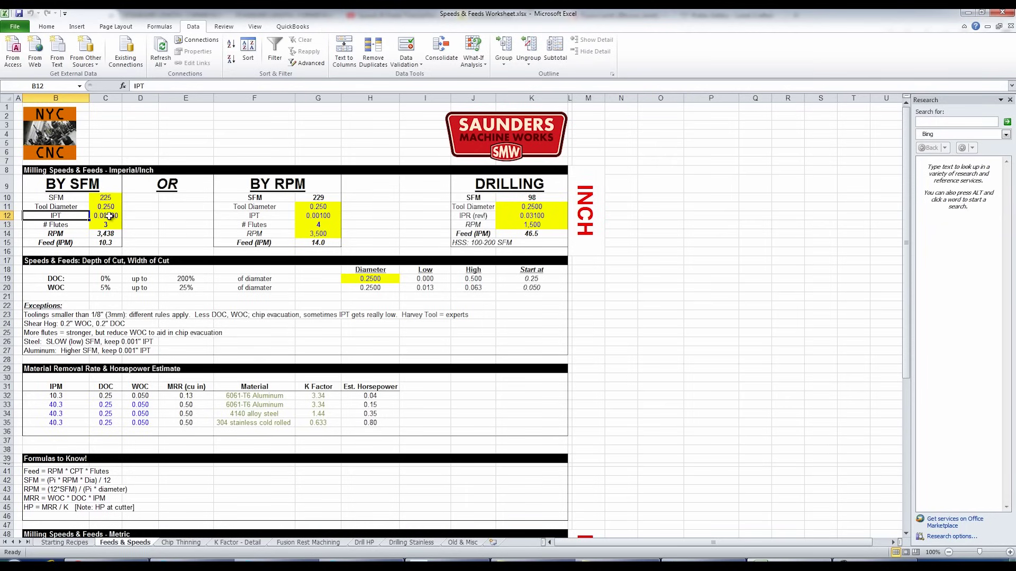
left_click(109, 216)
Step: Pause the Speeds & Feeds tutorial video at 13:04 and switch to the End Mills catalogue tab
left_click(550, 560)
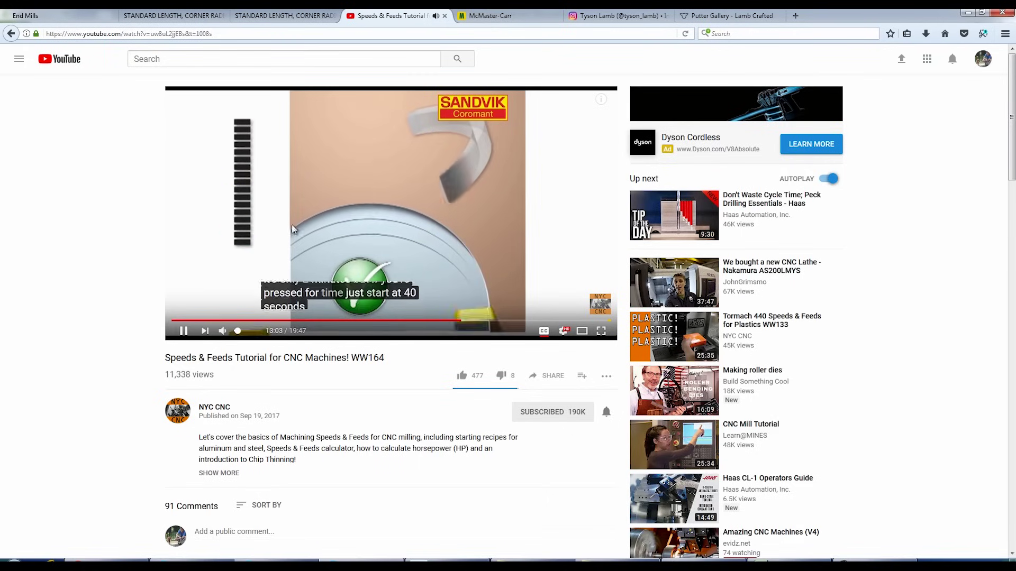
left_click(182, 331)
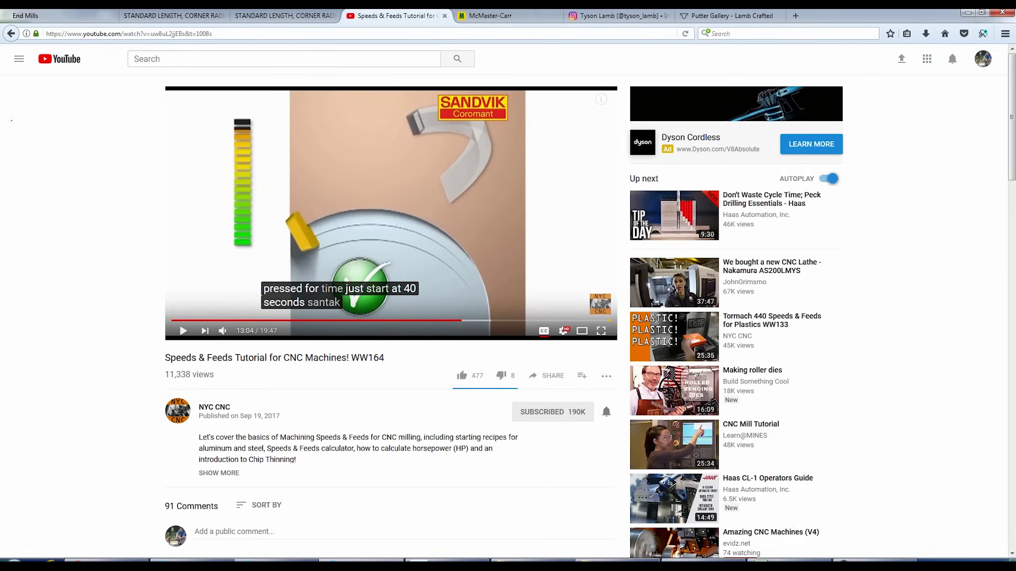
key("ctrl+1")
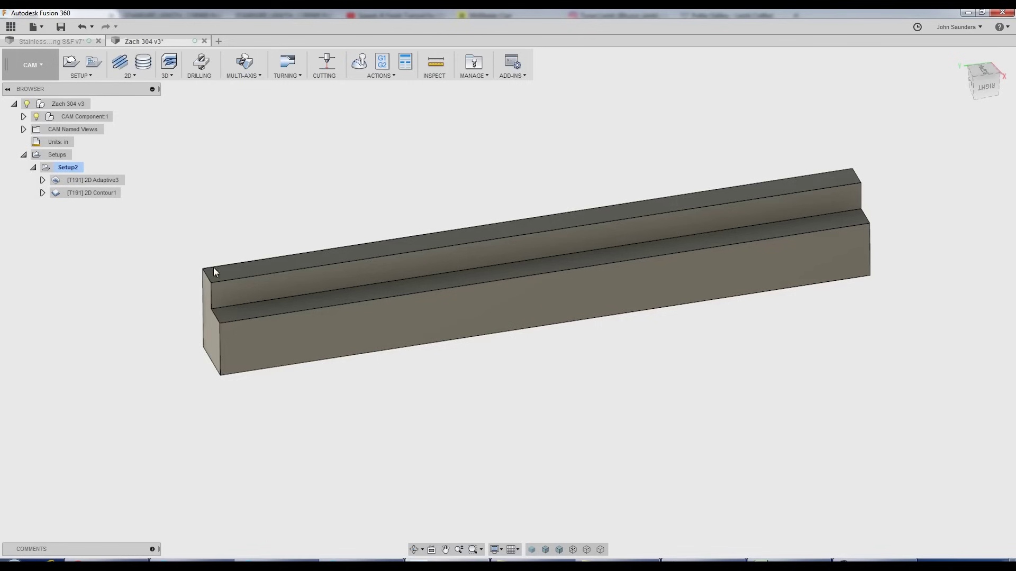
Step: Show the 2D Adaptive3 and 2D Adaptive1 toolpaths and zoom into the slot's helical roughing path
left_click(93, 181)
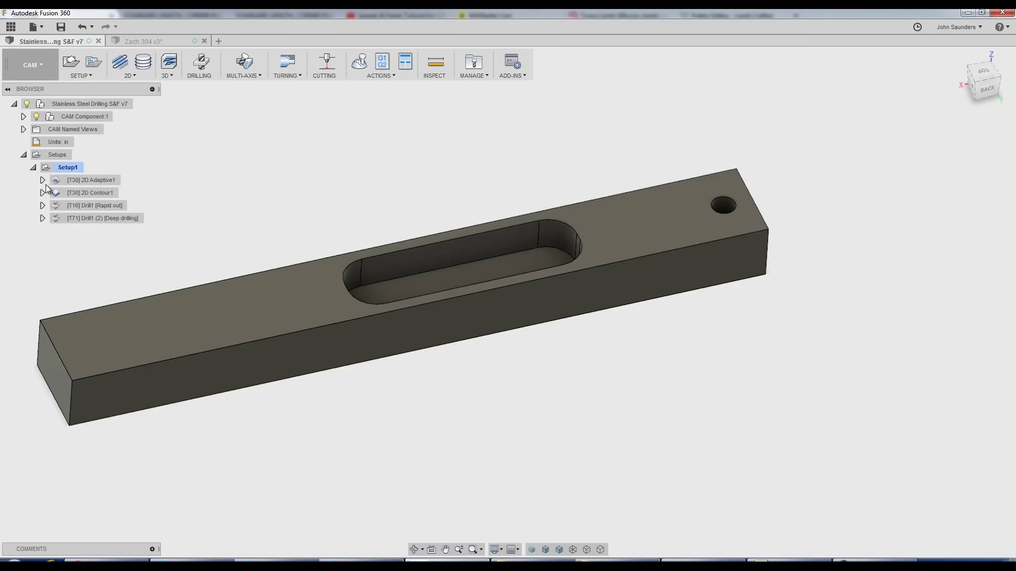
left_click(93, 180)
scroll(397, 295, "up", 5)
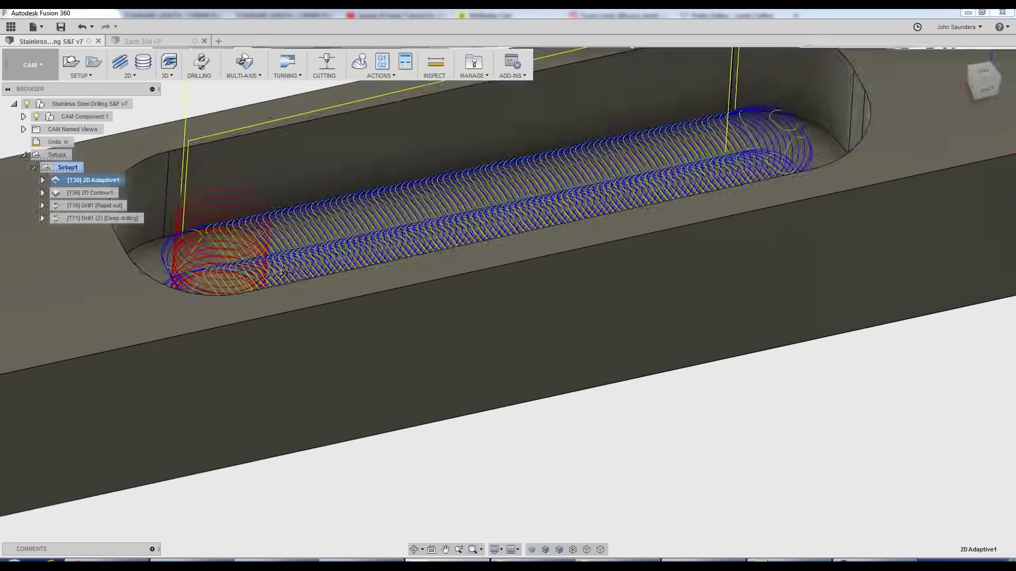
scroll(437, 274, "up", 3)
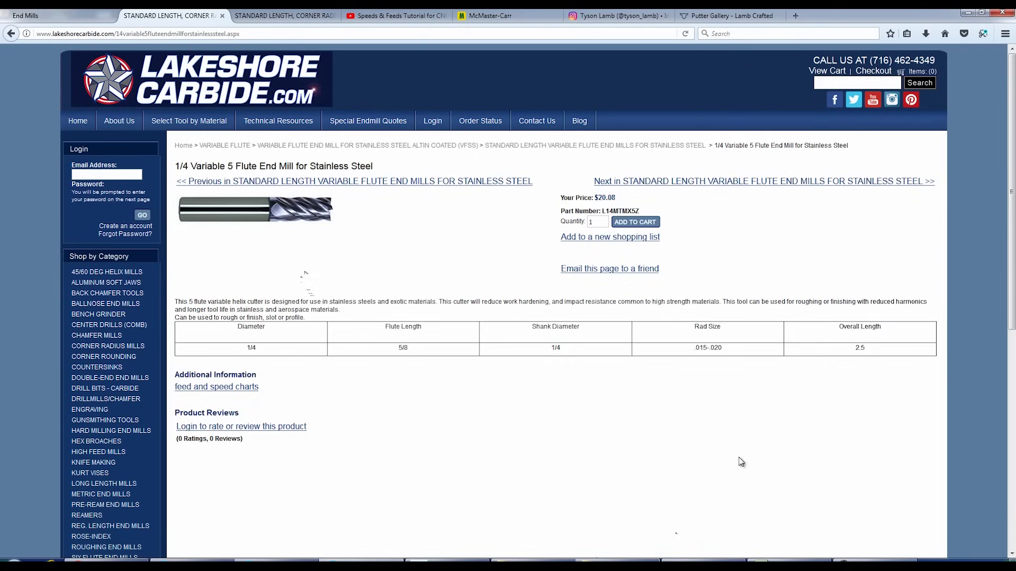
Step: Switch to the 1/4 Variable Flute End Mill for Steel tab and select its product title
left_click(260, 17)
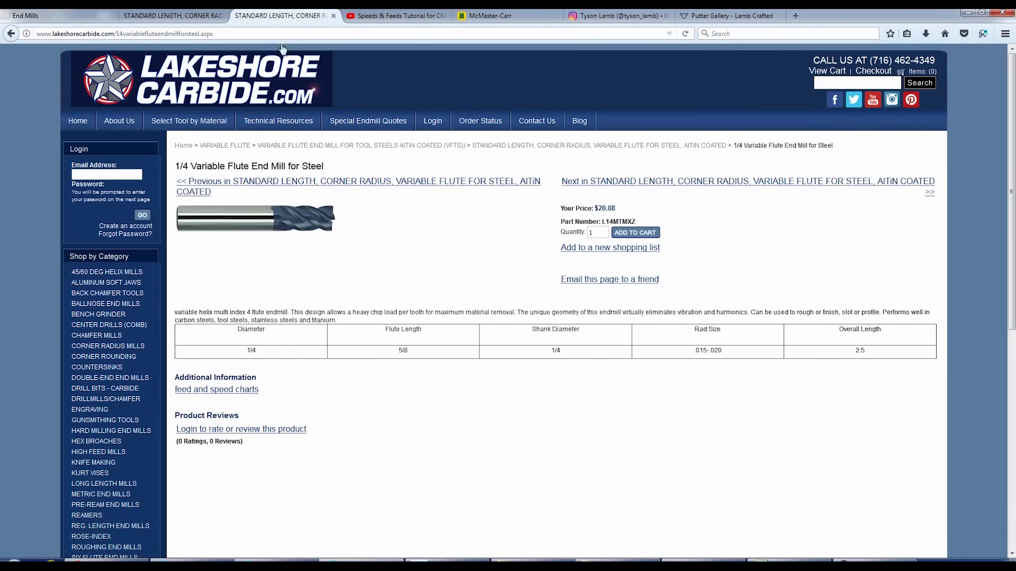
double_click(277, 167)
left_click(299, 164)
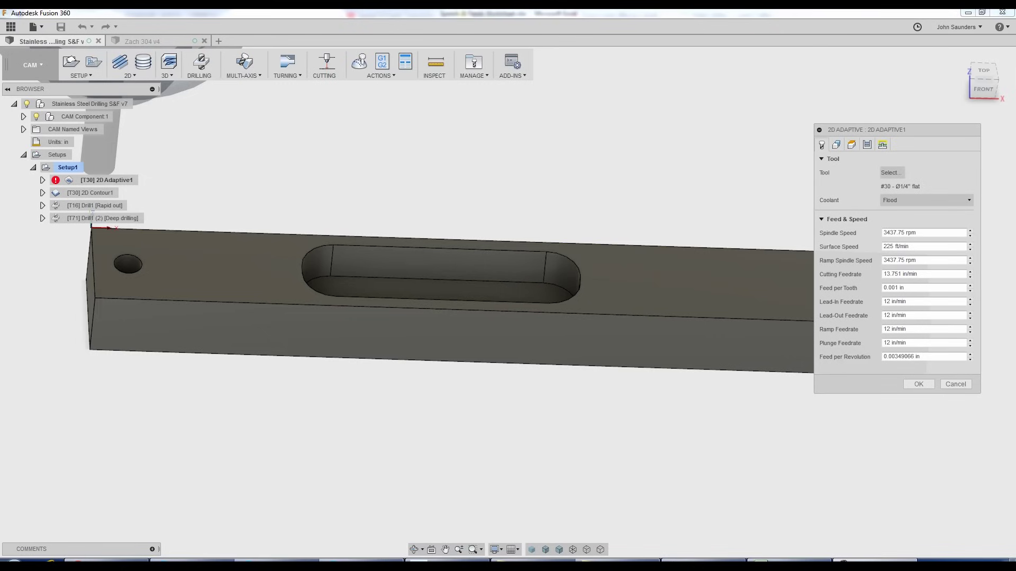
Step: Check 2D Adaptive1's linking, heights and passes (0.15 in stepdown, 0.015 in radial stock) and accept it
left_click(882, 145)
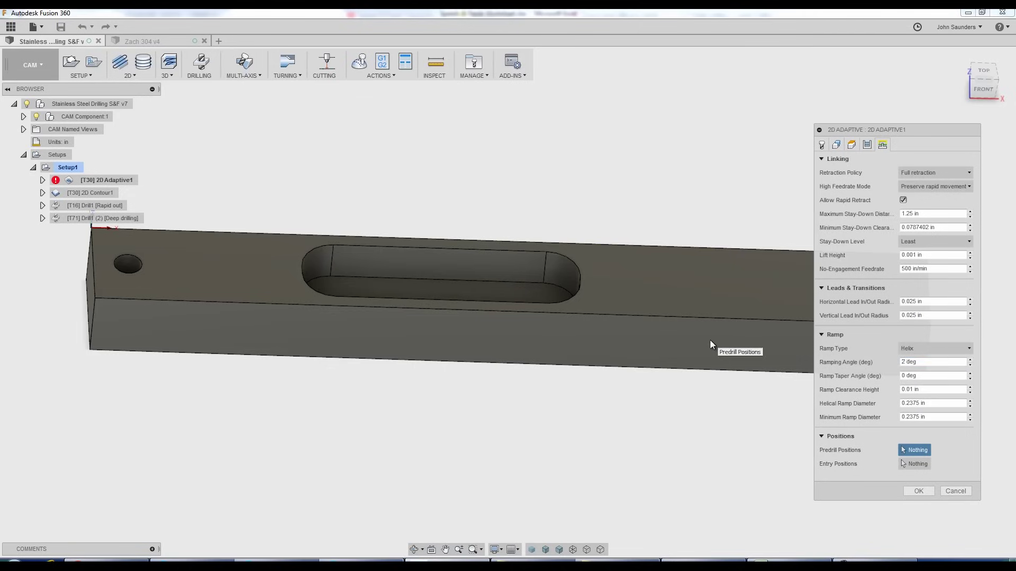
left_click(852, 144)
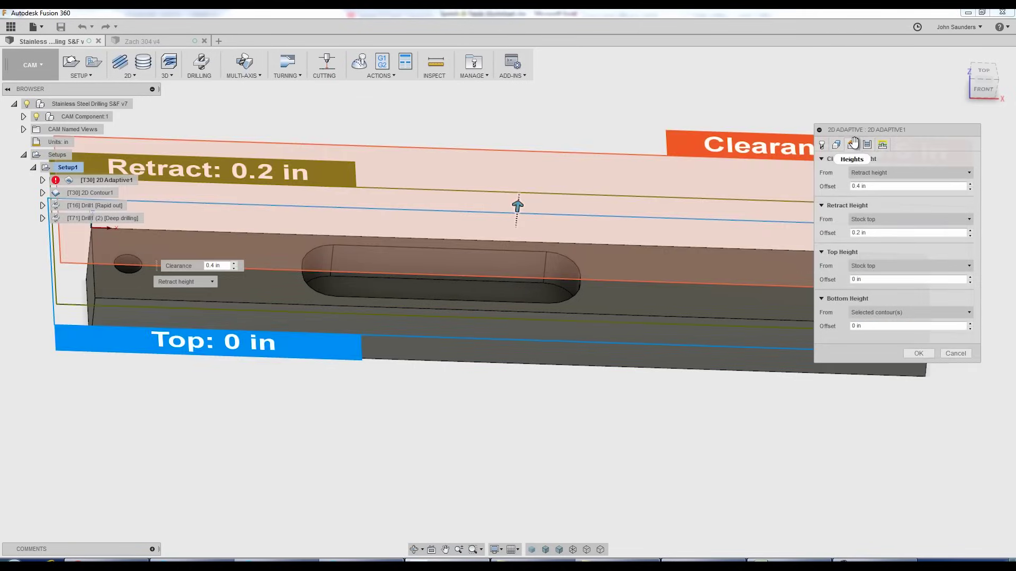
left_click(867, 145)
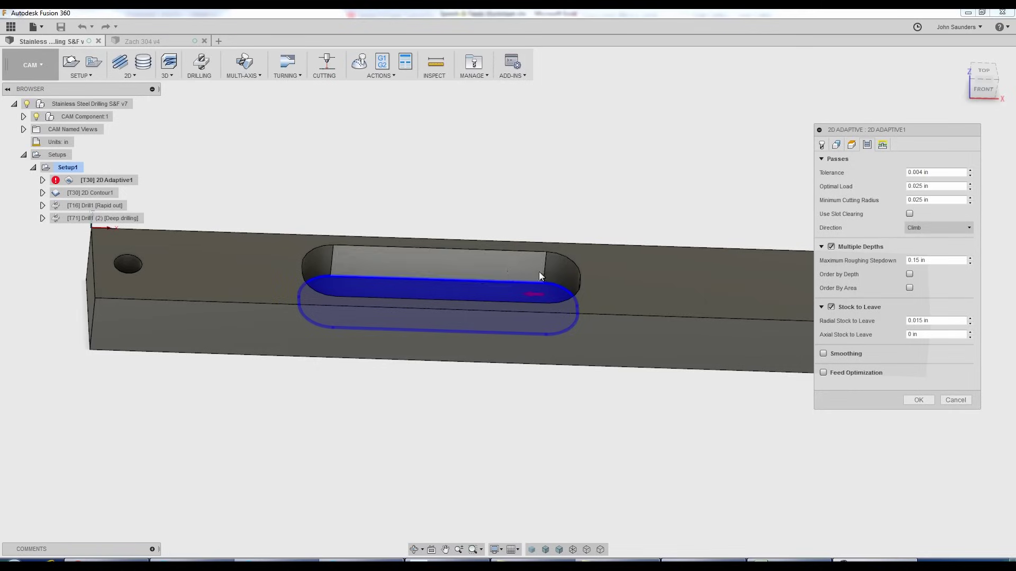
left_click(955, 400)
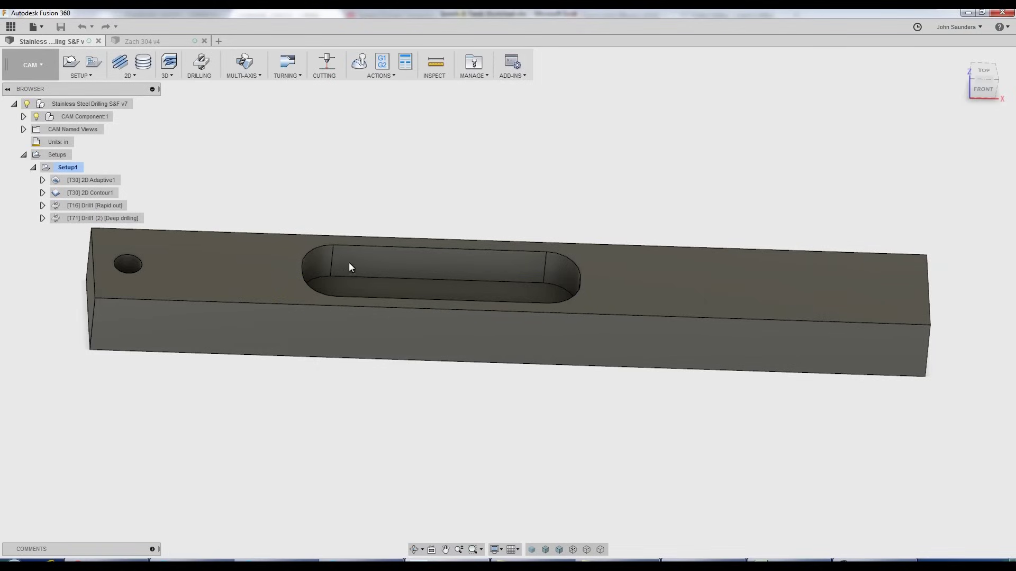
Step: Preview the Drill1 (2) deep-drilling and 2D Adaptive1 toolpaths, then move on to the Zach 304 v4 design
left_click(123, 219)
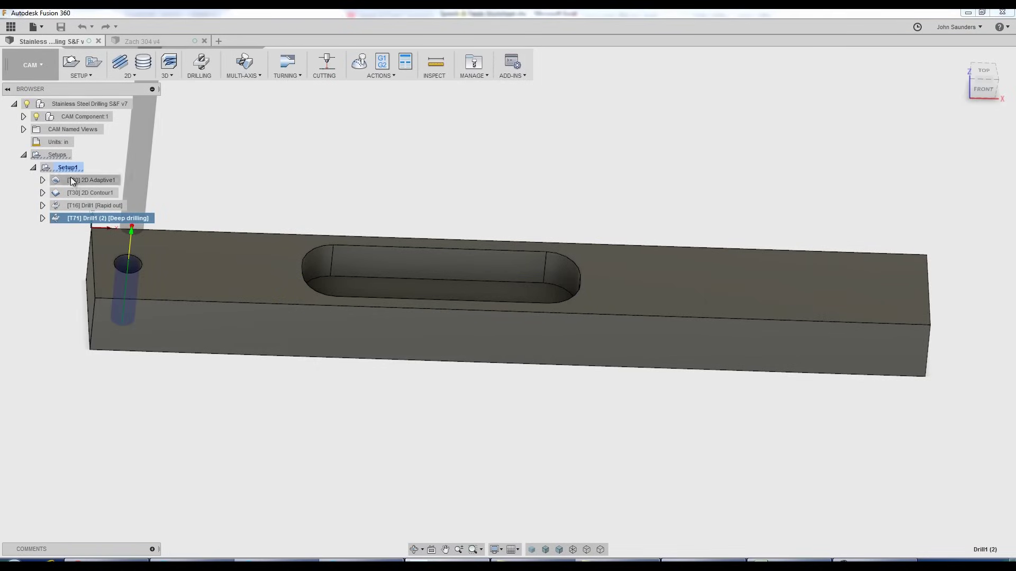
left_click(90, 180)
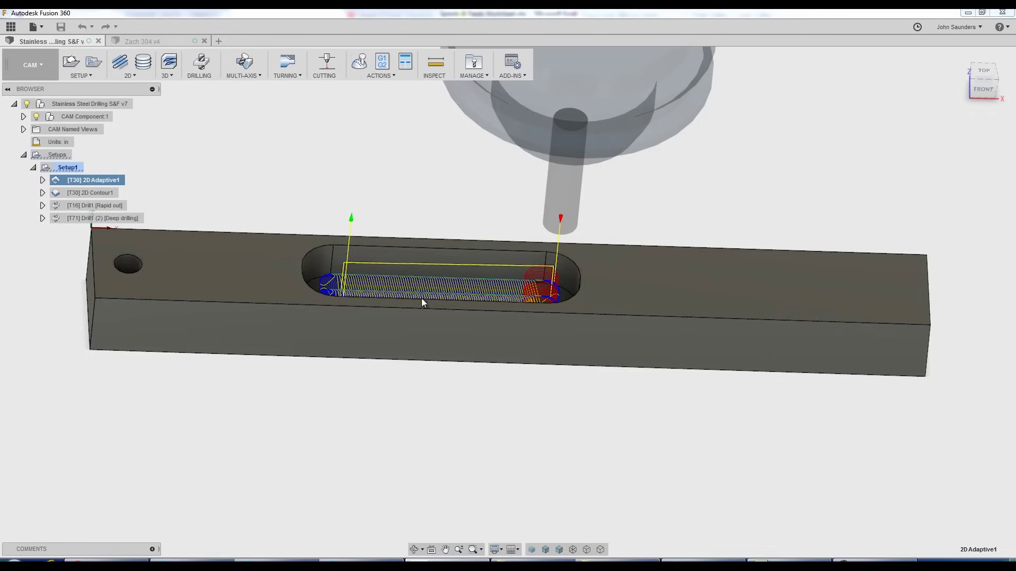
left_click(303, 166)
left_click(154, 41)
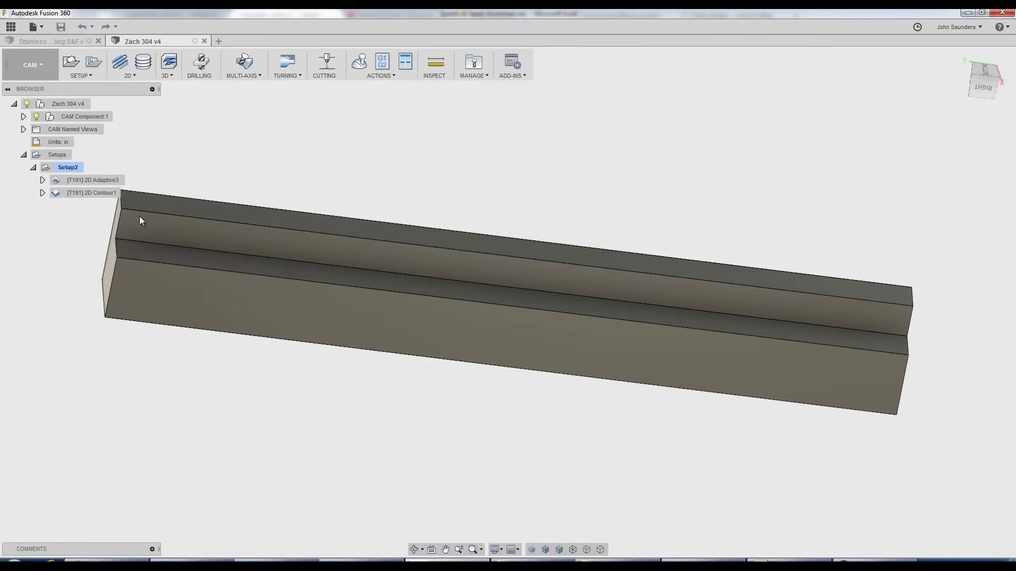
key("alt+Tab")
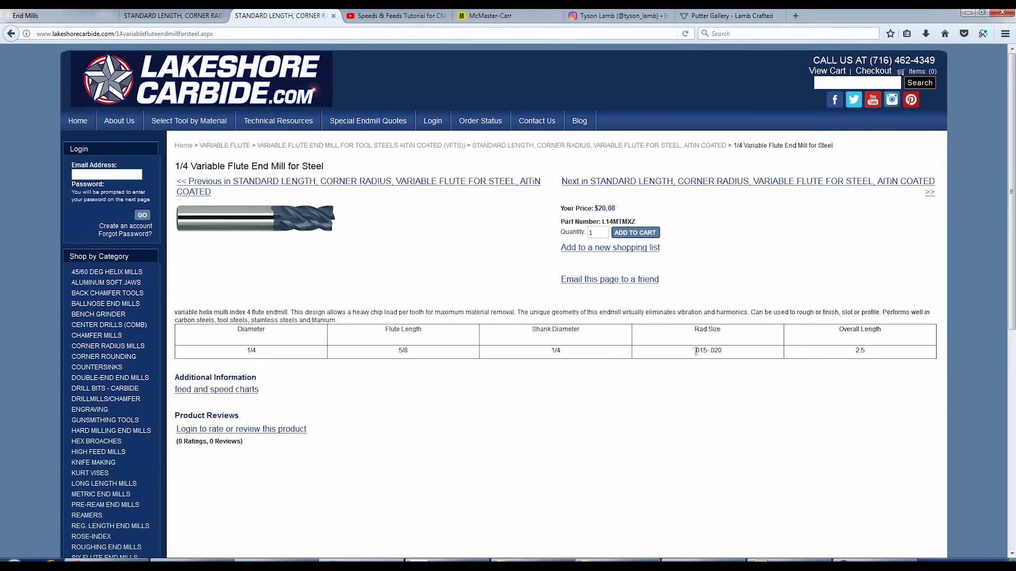
Step: Enlarge the 1/4 Variable Flute End Mill for Steel product photo, then close the enlarged view
mouse_move(326, 209)
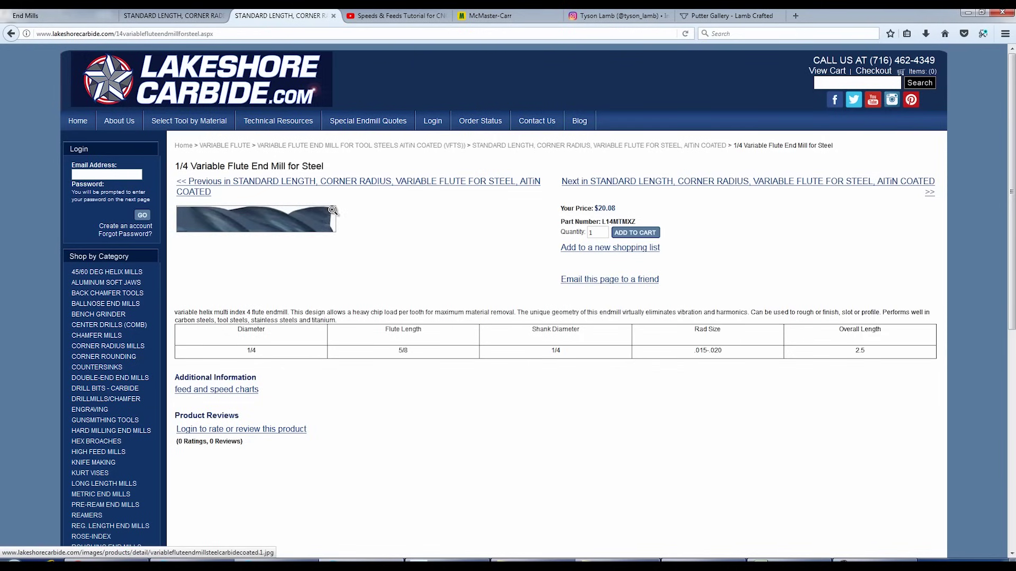
left_click(337, 209)
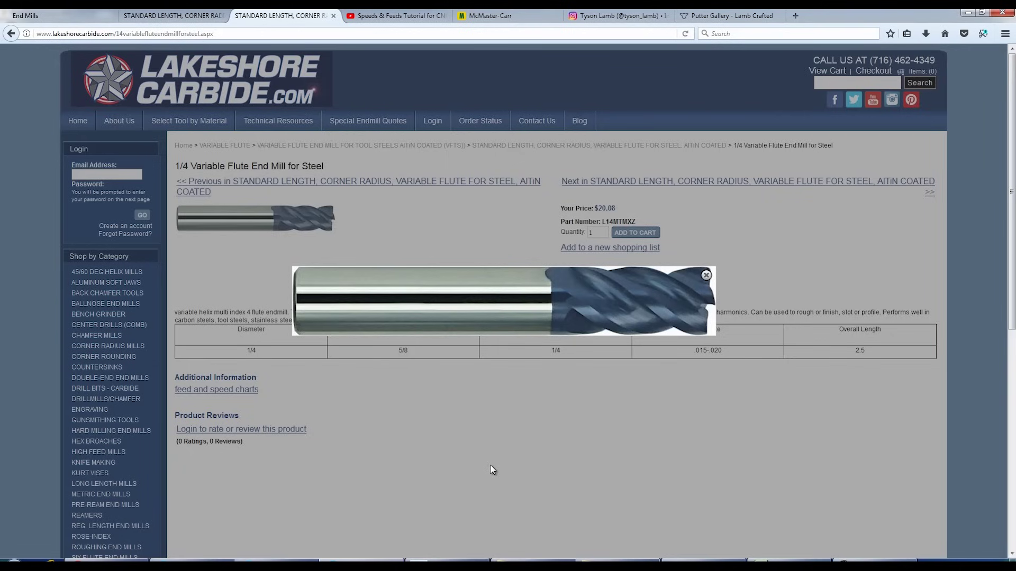
left_click(706, 275)
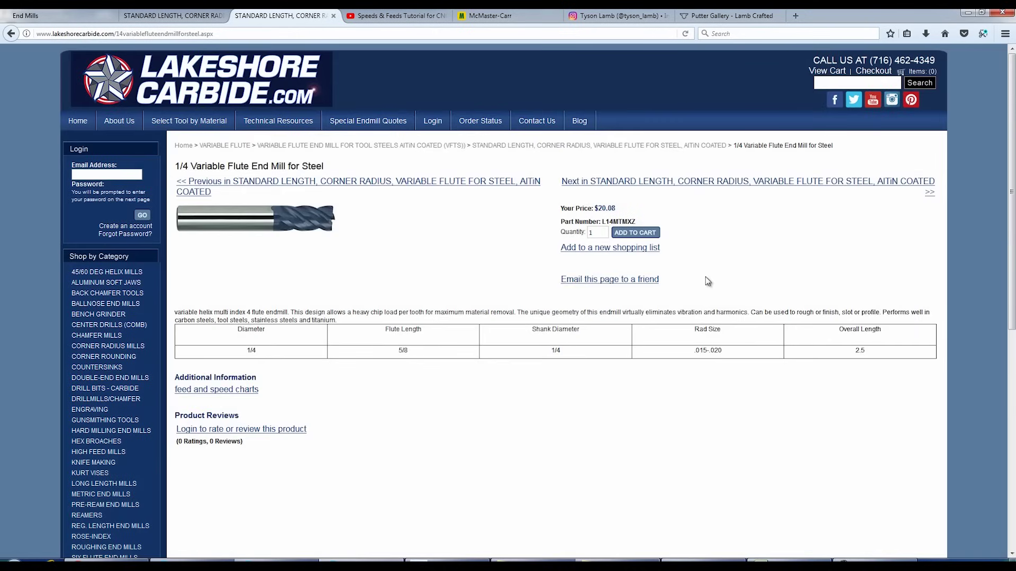
Step: Minimize Firefox to bring Fusion 360 back, showing the Zach 304 v4 stepped bar setup
left_click(967, 13)
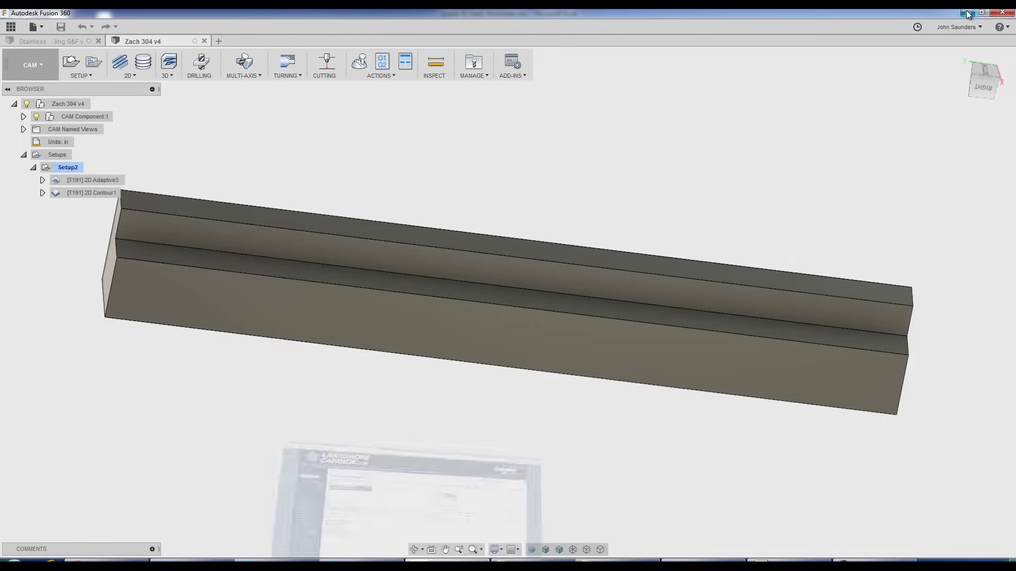